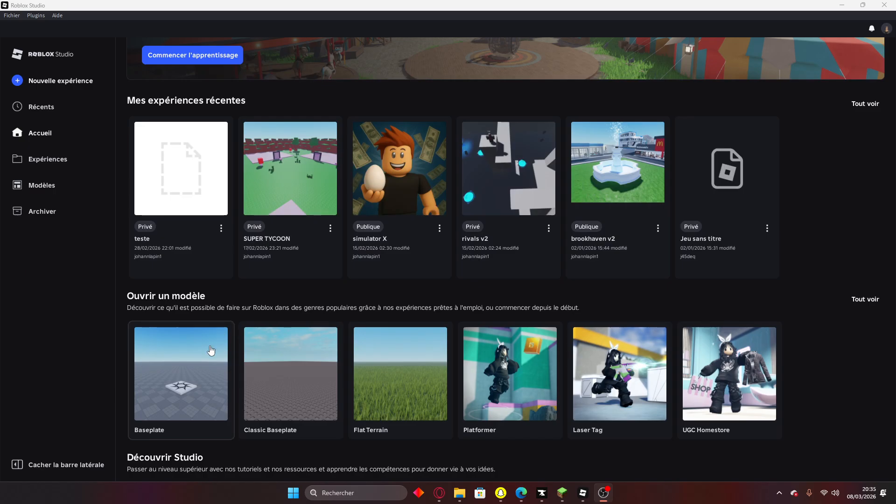
Start a new Baseplate place, dismiss the Lemonade popup and open the Save to Roblox form.
left_click(212, 348)
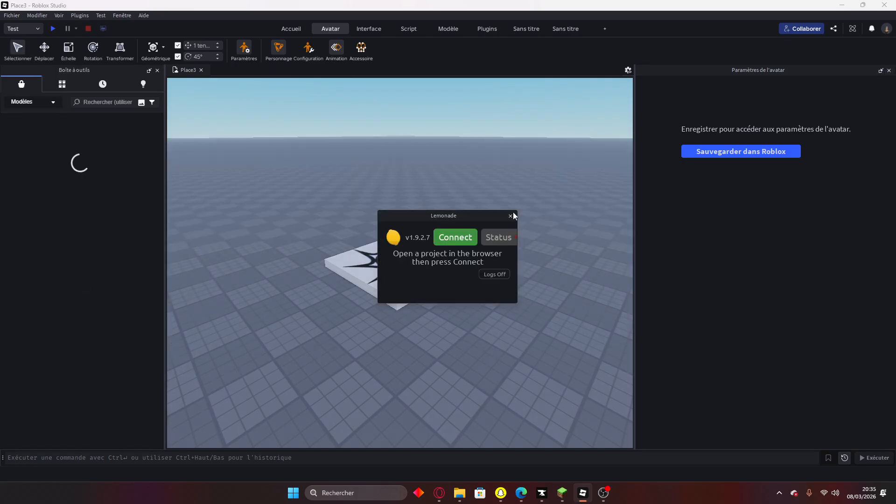
left_click(511, 215)
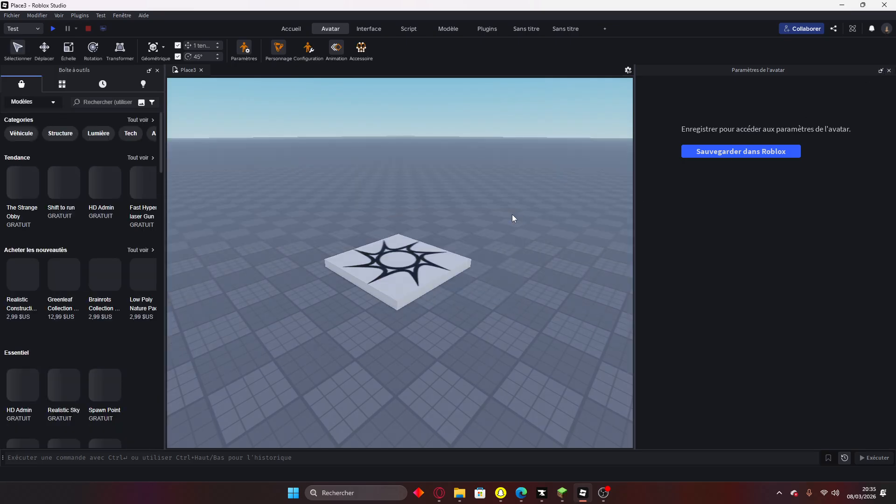
left_click(888, 70)
scroll(589, 236, "up", 3)
right_click_drag(589, 236, 581, 241)
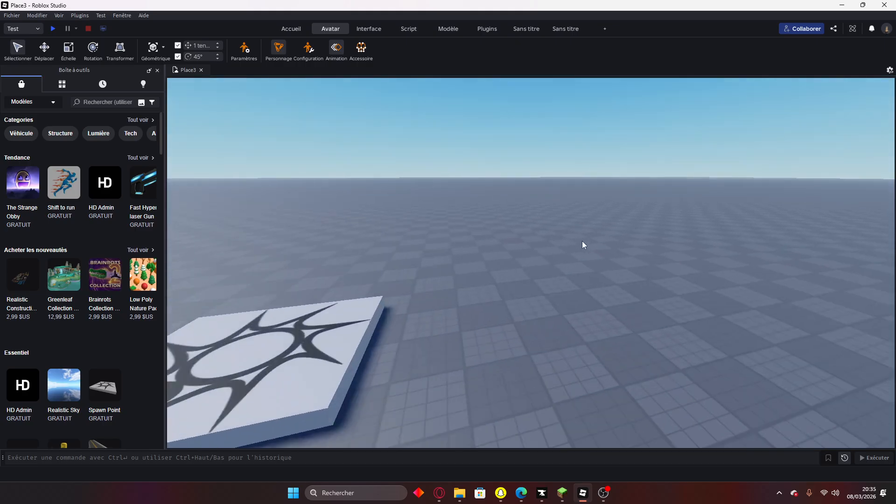
left_click(245, 48)
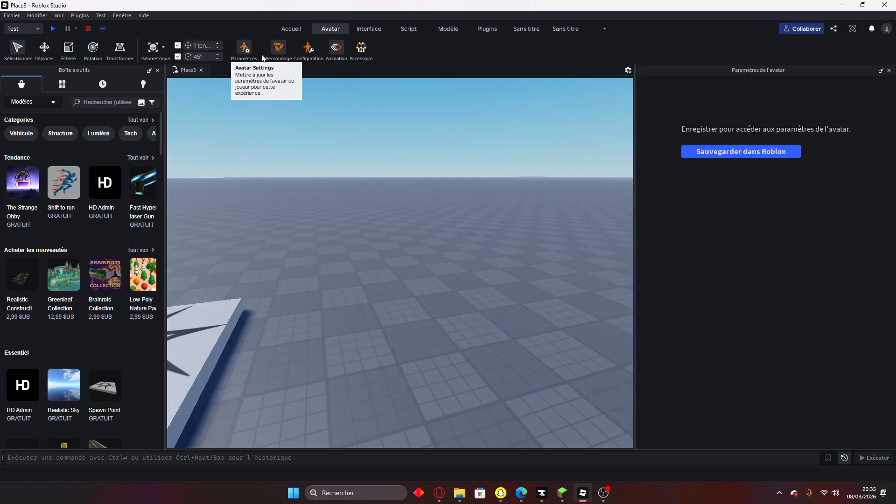
left_click(779, 152)
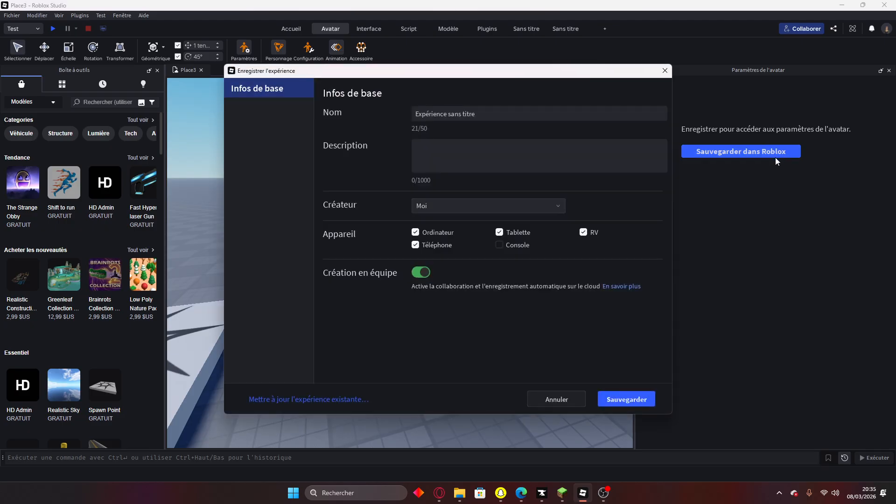
Save the experience to Roblox as 'teste vidéos animation' and dismiss the confirmation and Lemonade popups.
left_click(536, 120)
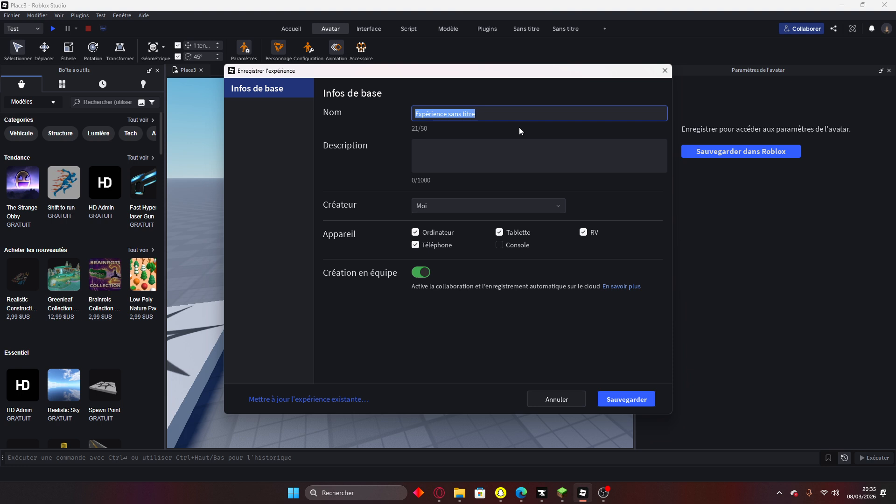
type("teste vidéos animation")
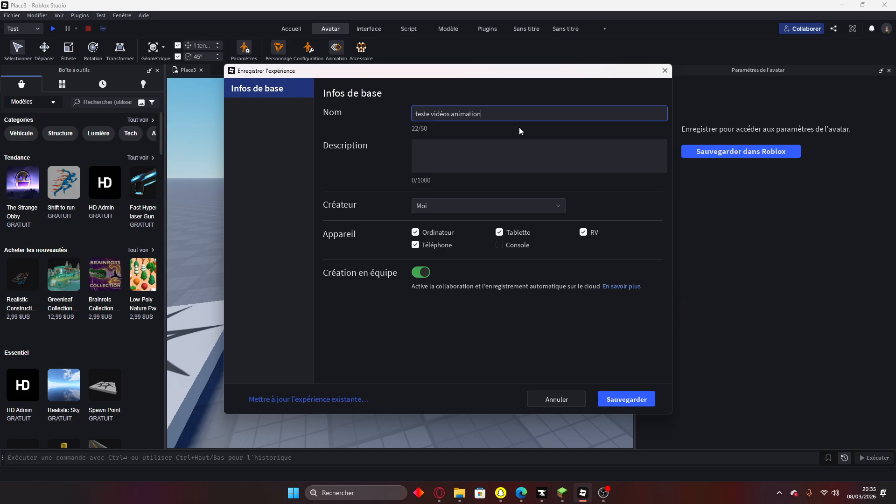
left_click(627, 400)
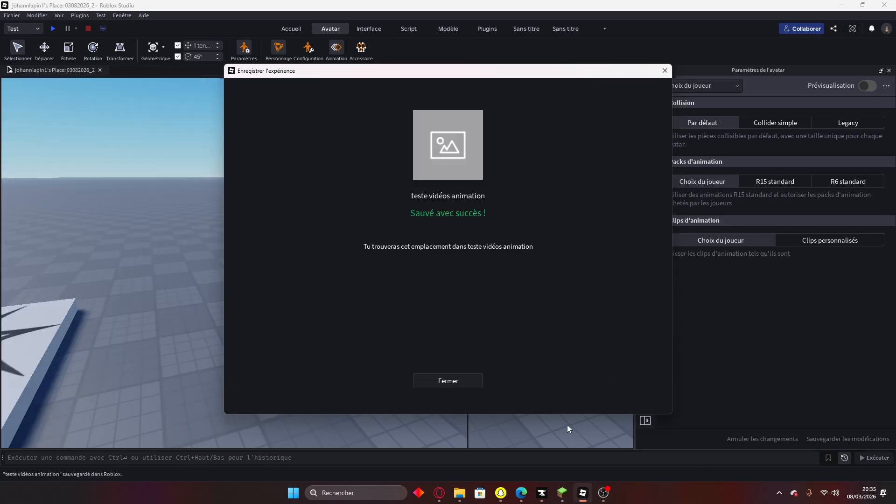
left_click(452, 380)
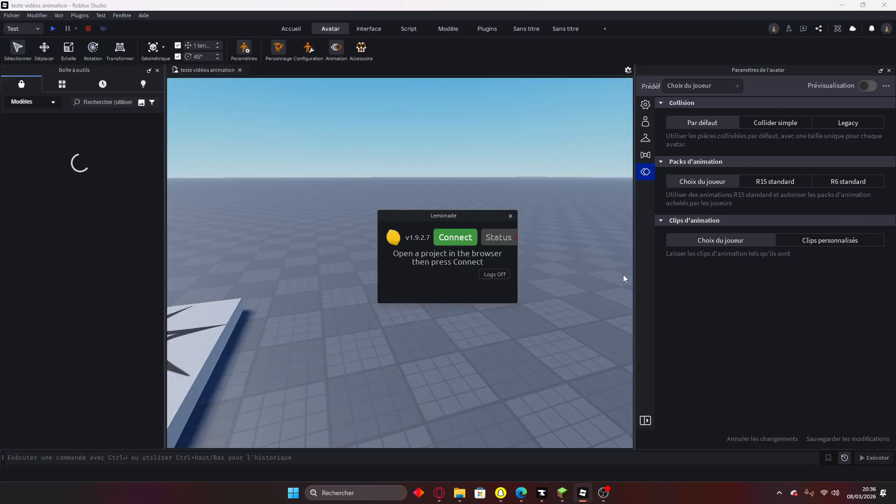
left_click(510, 216)
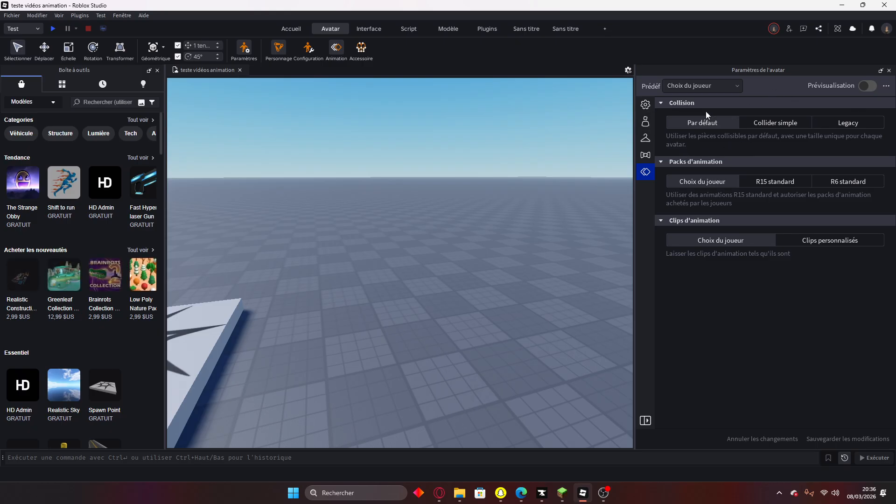
Check the avatar scale and R15/R6 type options, then close the avatar settings panel.
left_click(646, 121)
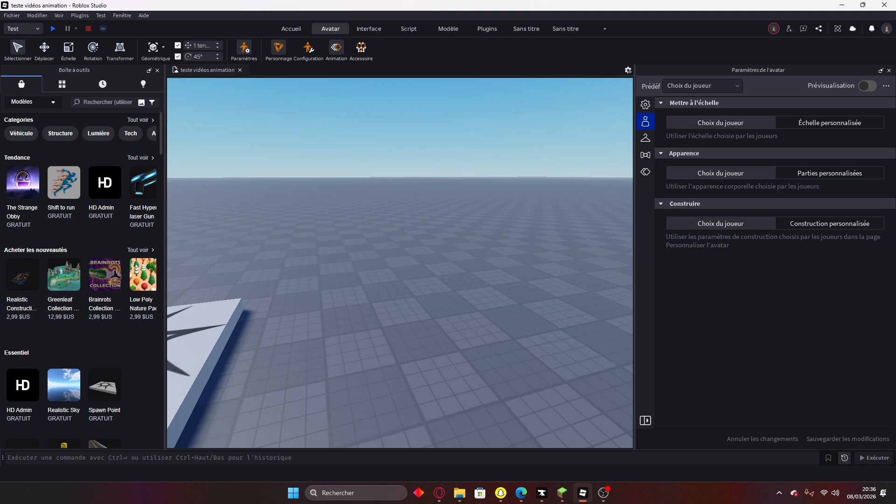
left_click(886, 87)
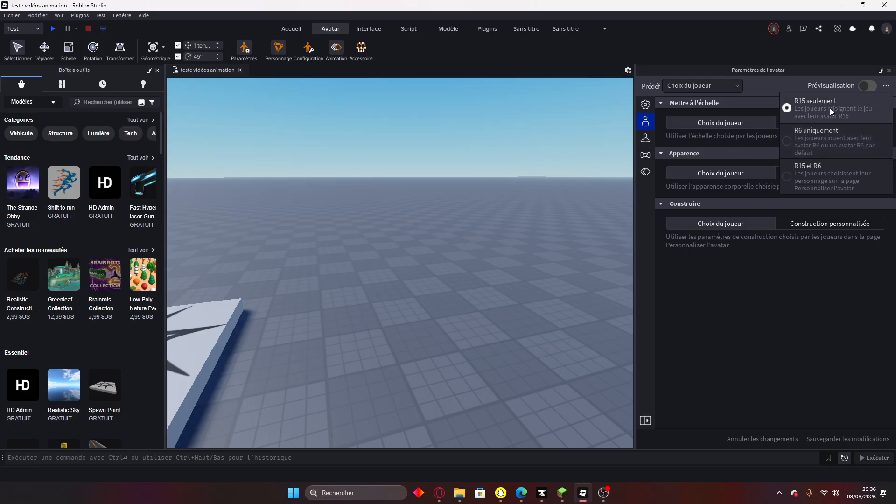
left_click(755, 264)
right_click_drag(538, 256, 539, 256)
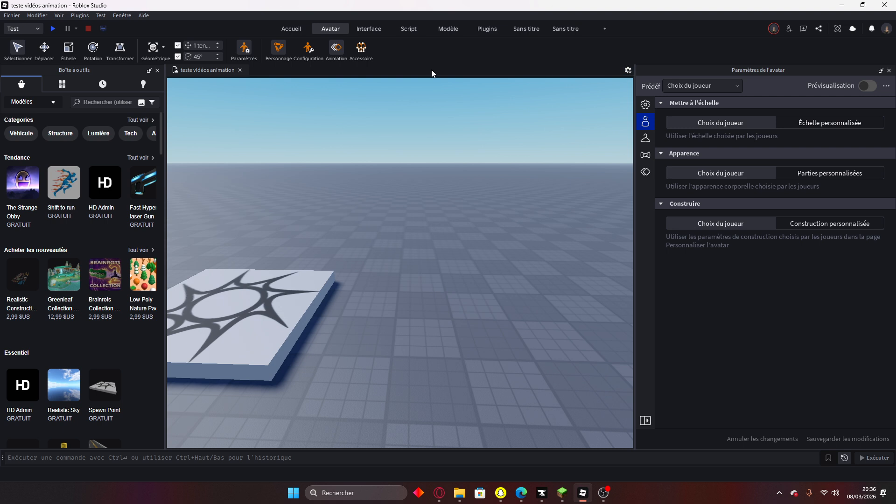
left_click(248, 49)
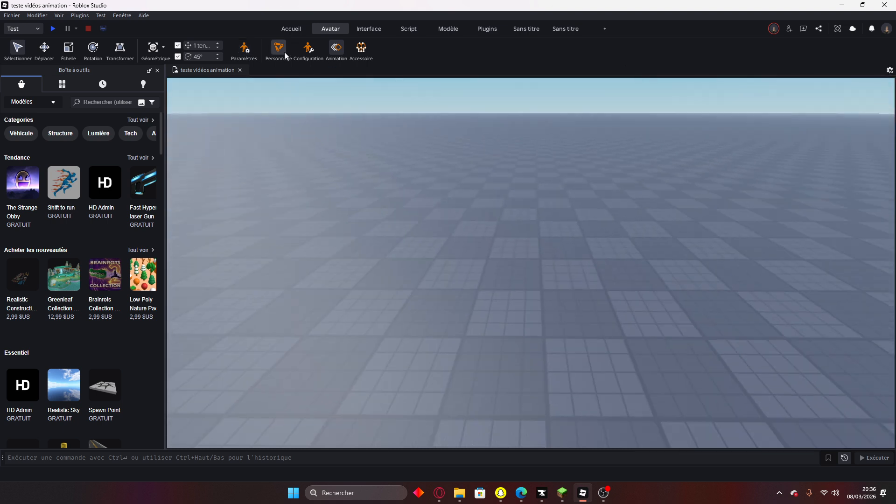
left_click(278, 46)
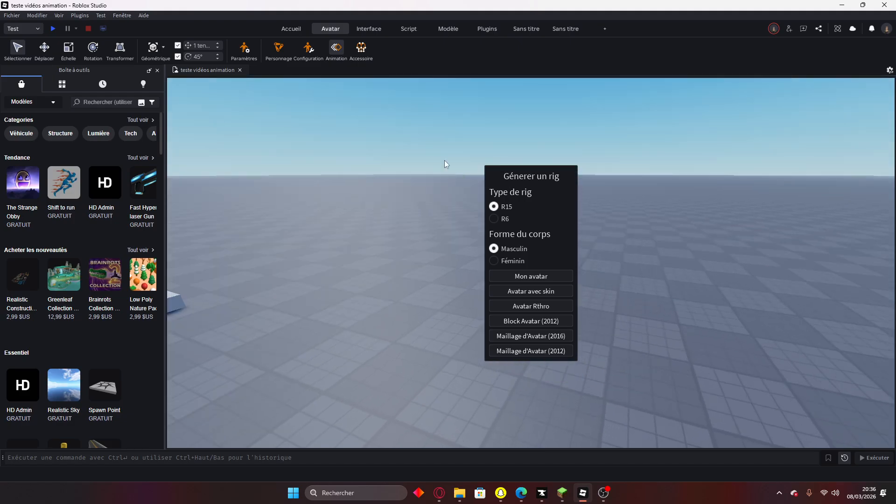
Insert an R15 masculine Block Avatar (2012) rig and drag it onto the floor near the spawn.
left_click(494, 220)
left_click(493, 208)
right_click_drag(628, 357, 627, 357)
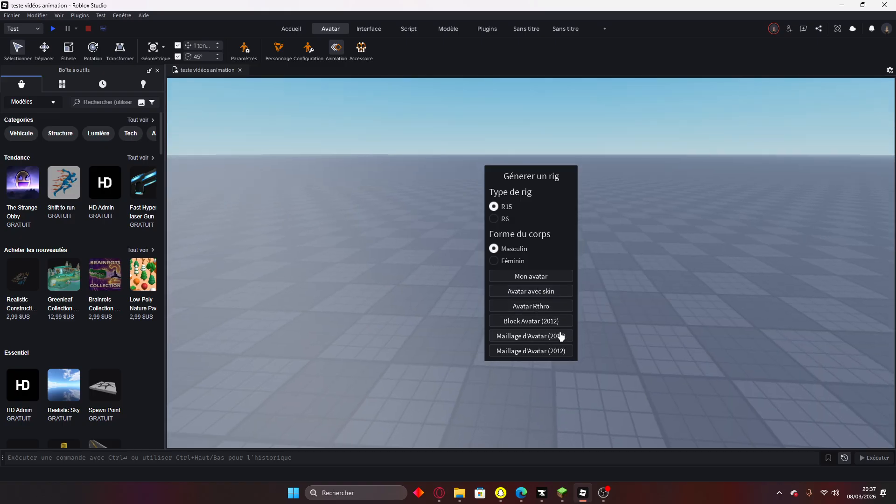
left_click(535, 321)
right_click_drag(582, 283, 583, 282)
left_click_drag(447, 330, 508, 322)
left_click(674, 326)
right_click_drag(679, 324, 653, 298)
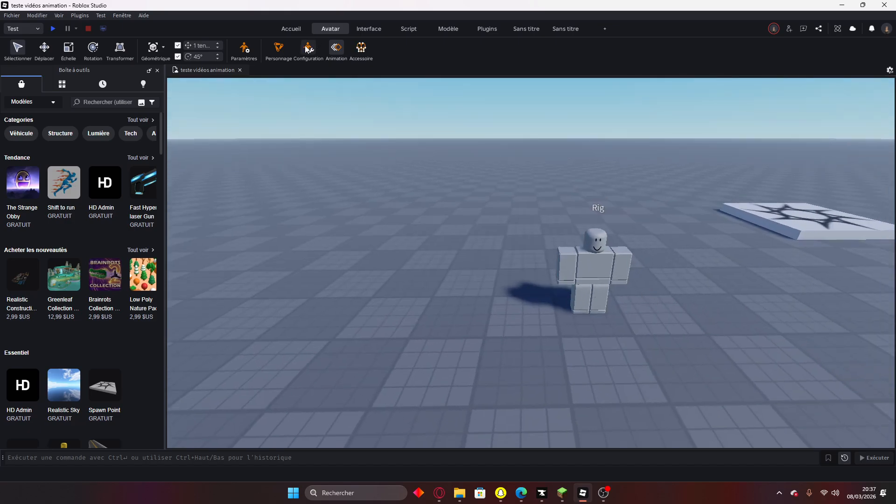
Load the rig into the Animation Editor and add every body part as a track.
left_click(280, 52)
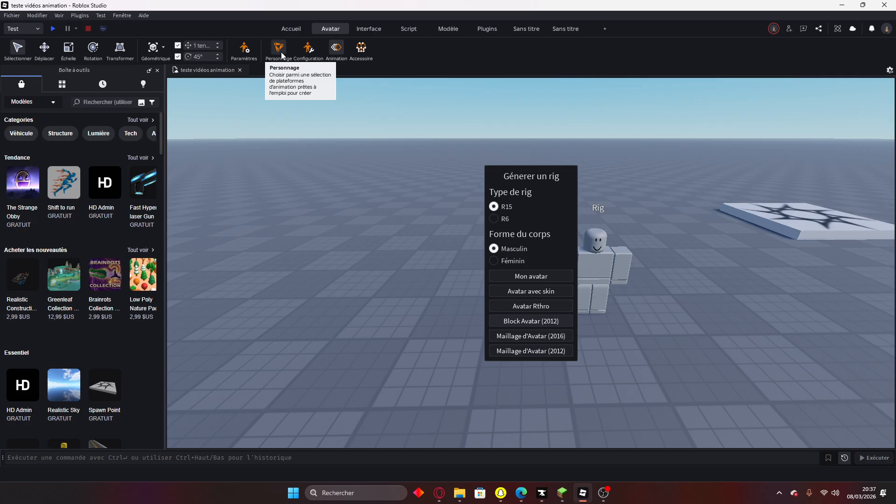
left_click(281, 51)
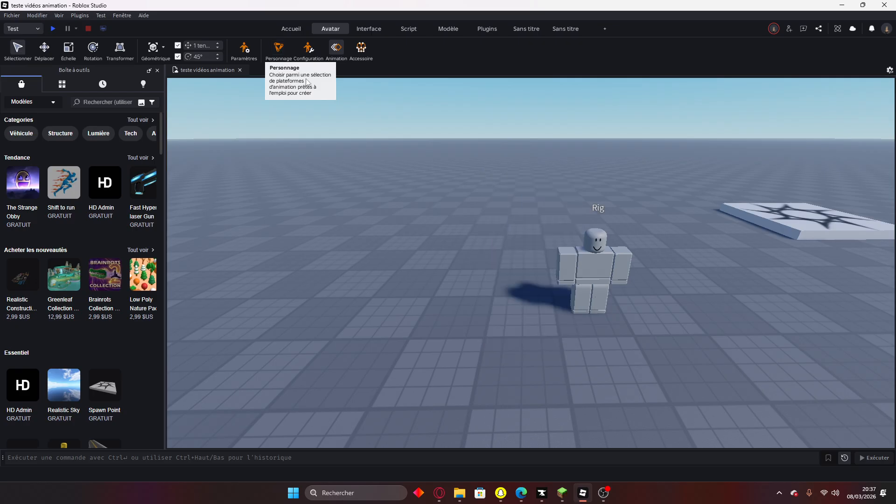
left_click(335, 50)
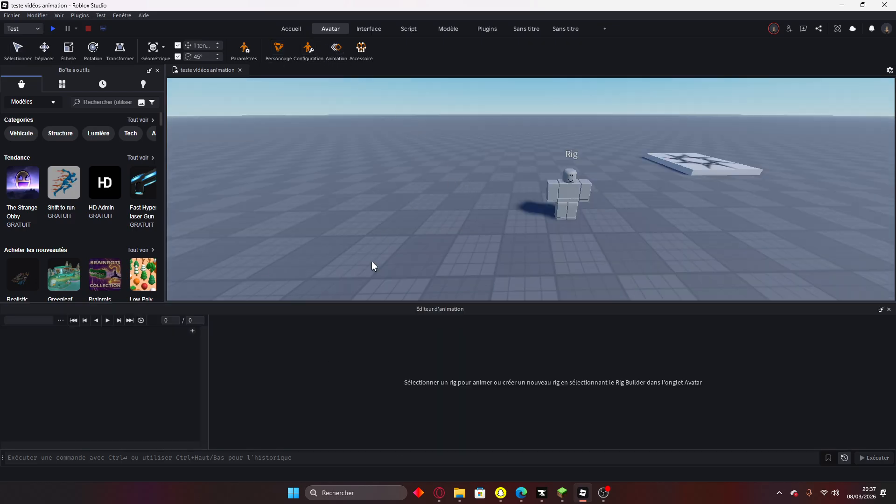
middle_click_drag(612, 242, 657, 228)
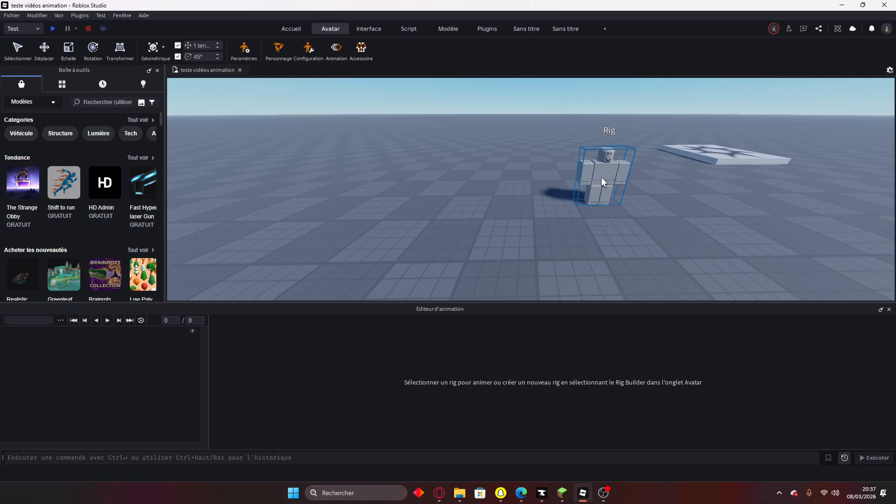
left_click(602, 182)
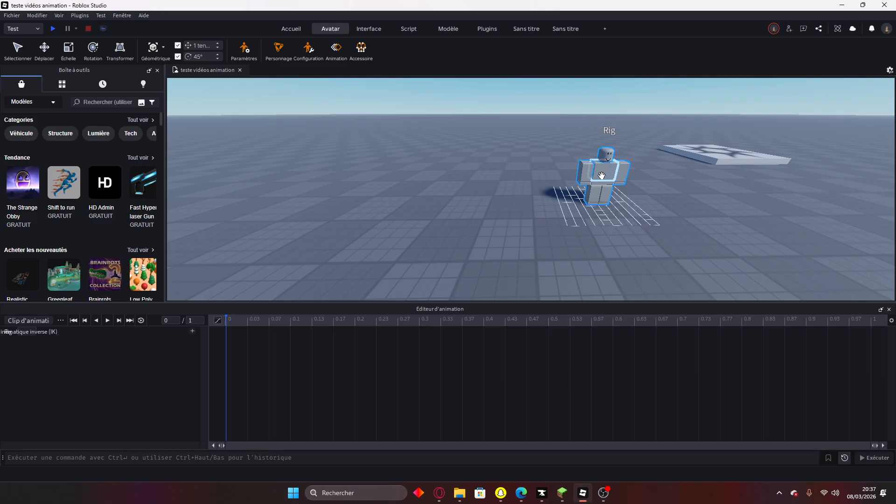
scroll(721, 228, "up", 2)
right_click_drag(474, 212, 327, 220)
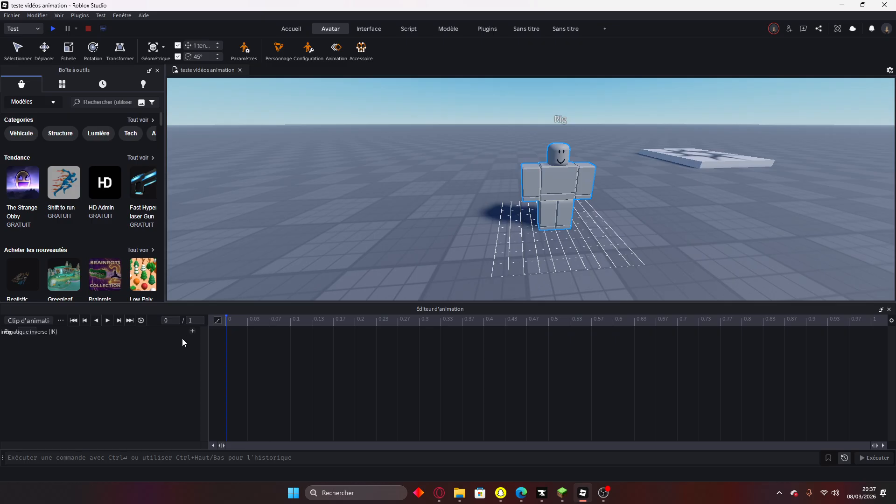
left_click(192, 332)
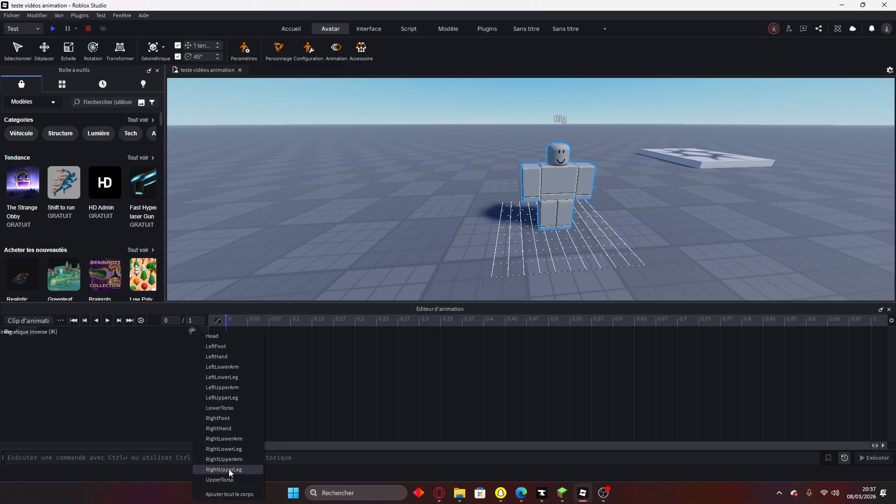
left_click(228, 494)
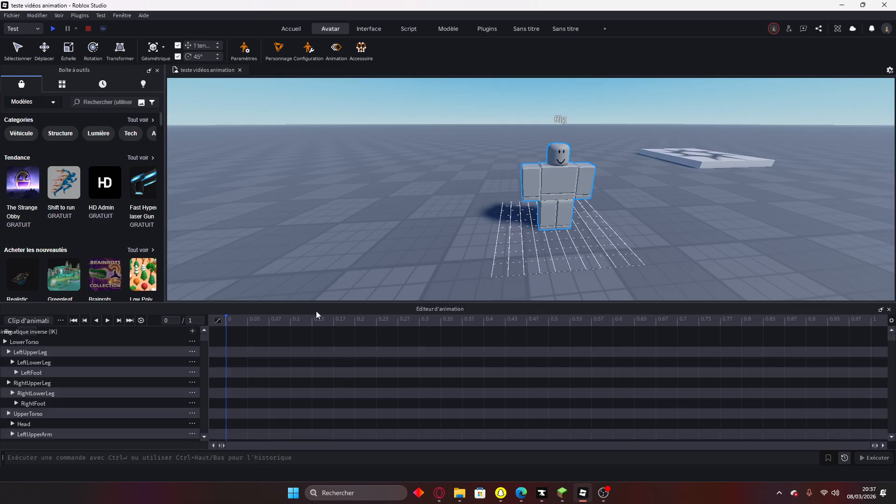
Select RightUpperLeg and rotate it forward, keying it at frame 0.
scroll(98, 369, "down", 2)
scroll(89, 384, "up", 2)
scroll(545, 224, "up", 5)
scroll(545, 224, "down", 8)
scroll(520, 222, "up", 3)
right_click_drag(520, 223, 536, 202)
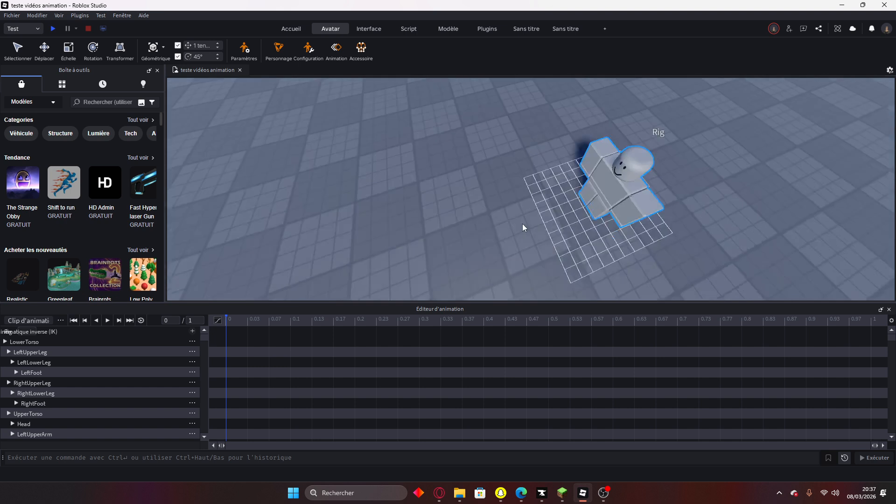
scroll(522, 224, "up", 3)
left_click(559, 130)
scroll(537, 203, "down", 6)
scroll(536, 203, "up", 4)
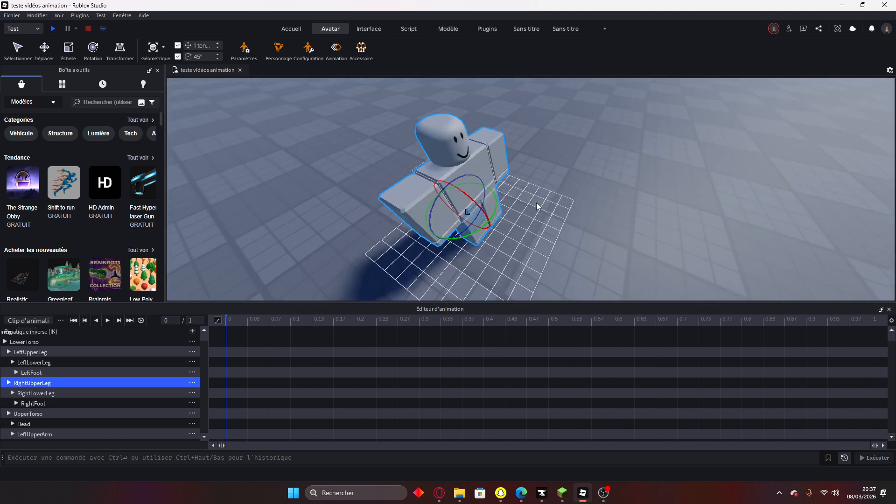
right_click_drag(526, 253, 548, 205)
scroll(525, 253, "down", 4)
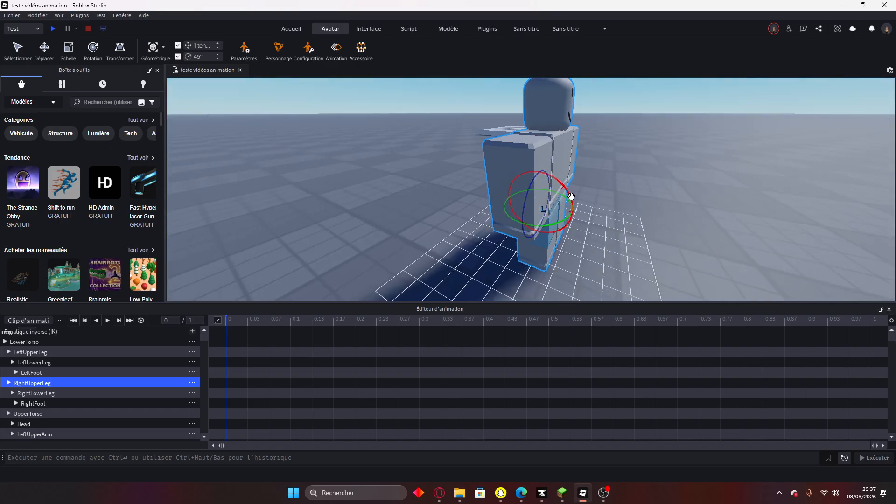
mouse_move(569, 189)
left_mouse_down()
mouse_move(563, 177)
mouse_move(568, 192)
left_mouse_up()
Rotate LeftUpperLeg about 45° with the red ring so the legs form a stride.
right_click_drag(571, 199, 519, 193)
left_click(537, 161)
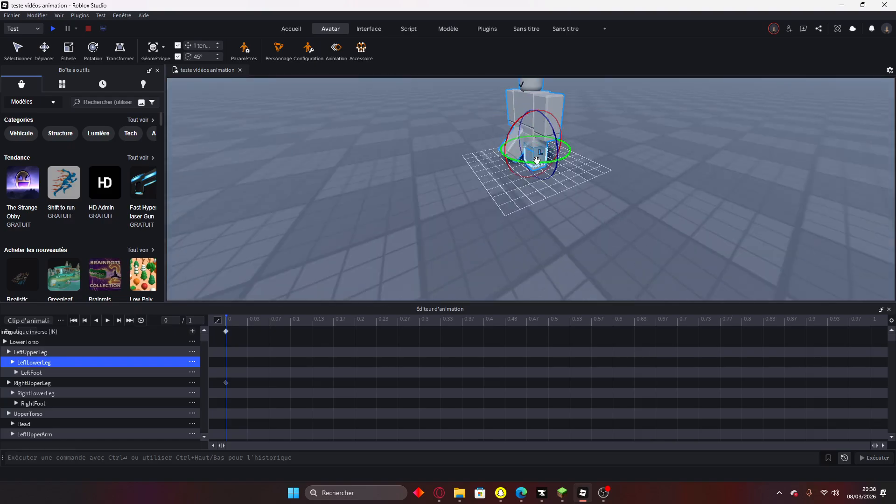
left_click(534, 141)
right_click_drag(580, 143, 579, 144)
left_click_drag(562, 122, 530, 114)
left_click(652, 206)
right_click_drag(652, 207, 494, 125)
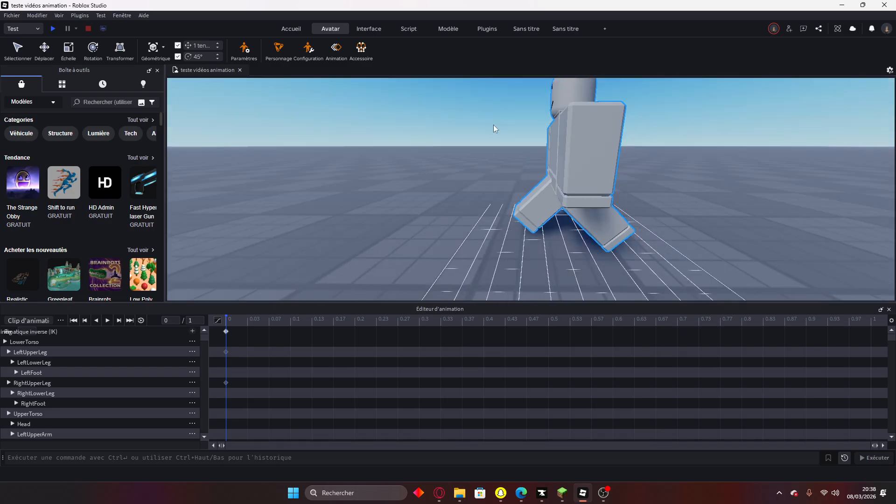
right_click_drag(543, 206, 543, 206)
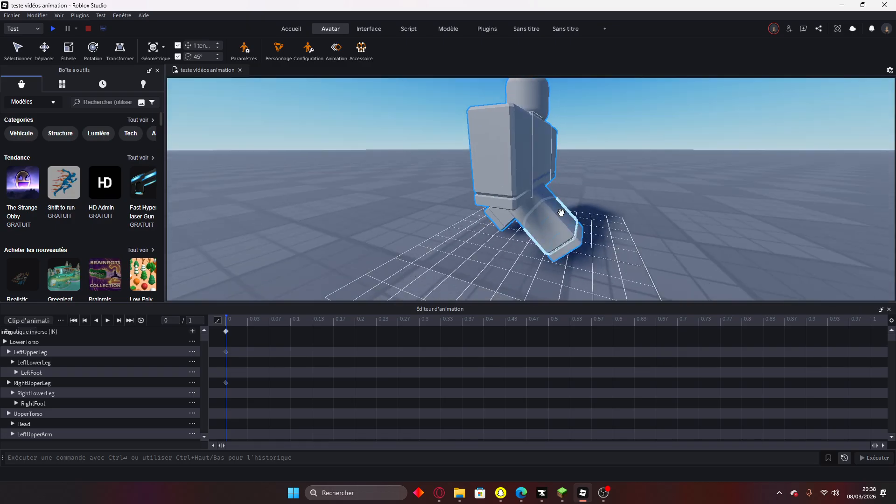
left_click(543, 206)
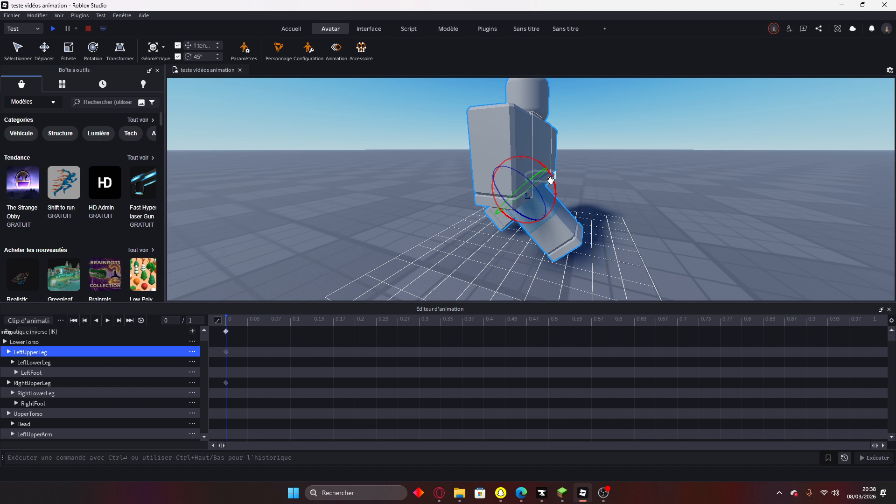
left_click_drag(551, 180, 595, 262)
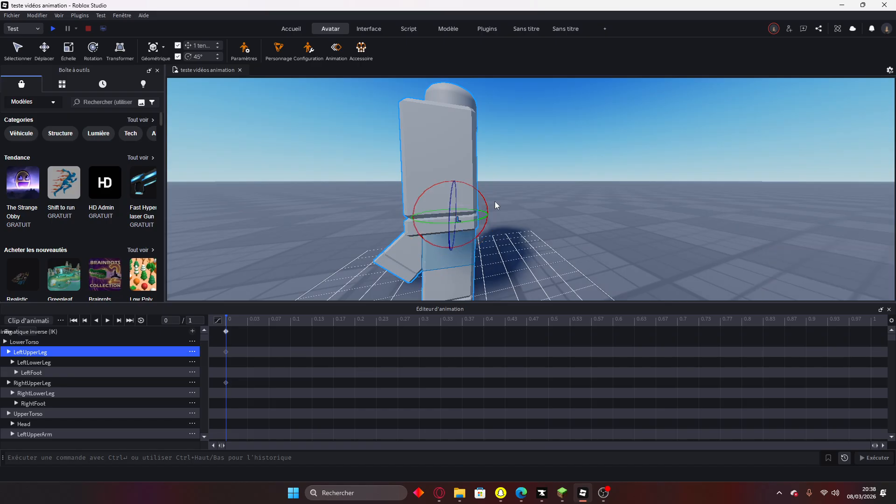
left_click_drag(482, 198, 443, 183)
left_click_drag(443, 183, 461, 192)
Bend LeftLowerLeg about 45° and pose LeftFoot.
left_click(584, 221)
right_click_drag(583, 221, 584, 222)
left_click(441, 247)
right_click_drag(455, 216, 454, 215)
left_click_drag(595, 225, 567, 211)
right_click_drag(572, 237, 572, 237)
left_click_drag(542, 217, 551, 239, "shift")
left_click(545, 270)
left_click(630, 253)
Bend RightLowerLeg and pose RightFoot.
right_click_drag(631, 241, 596, 232)
left_click(618, 235)
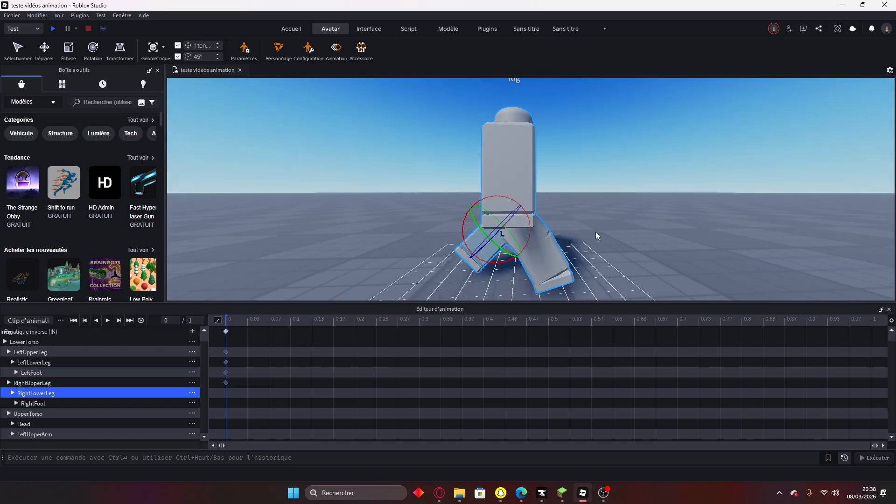
left_click_drag(490, 197, 466, 222)
left_click(467, 249)
left_click(426, 221)
key("a")
right_click_drag(424, 221, 423, 220)
key("w")
key("d")
key("a")
key("s")
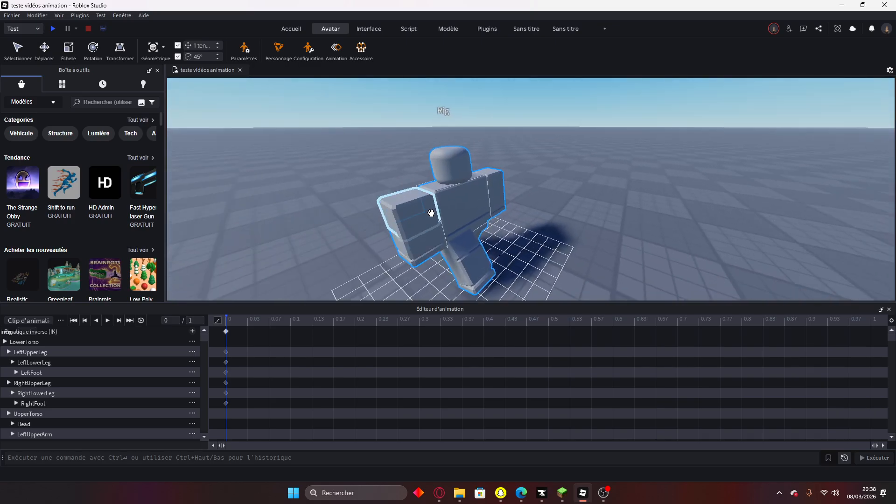
Pose LeftUpperArm, LeftLowerArm and LeftHand with their rotation rings.
left_click(415, 204)
key("w")
right_click_drag(515, 215, 514, 215)
key("a")
key("a")
key("s")
left_click_drag(679, 202, 687, 208)
key("a")
right_click_drag(718, 170, 718, 169)
key("d")
left_click(450, 204)
left_click_drag(446, 152, 418, 178)
left_click(434, 208)
key("a")
right_click_drag(614, 197, 614, 197)
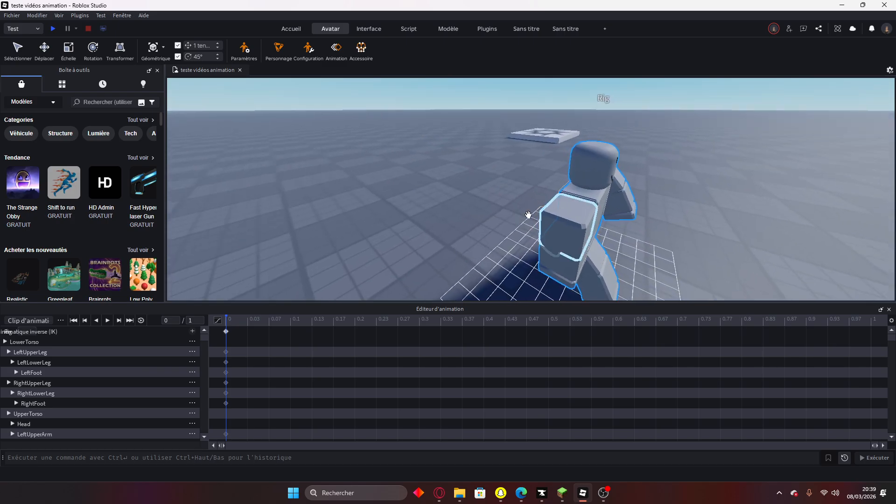
Swing LeftUpperArm outward to complete the walking pose, then reframe the rig from the front.
left_click(568, 213)
left_click_drag(603, 183, 629, 197)
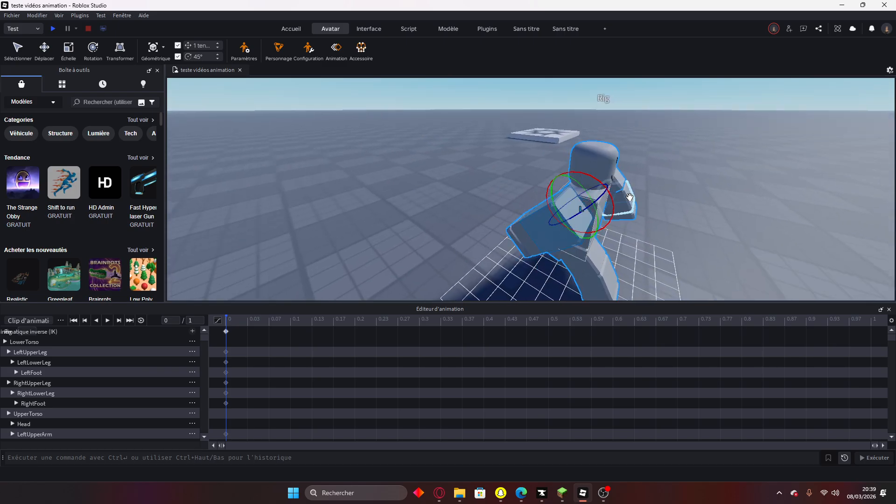
right_click_drag(490, 260, 490, 260)
key("a")
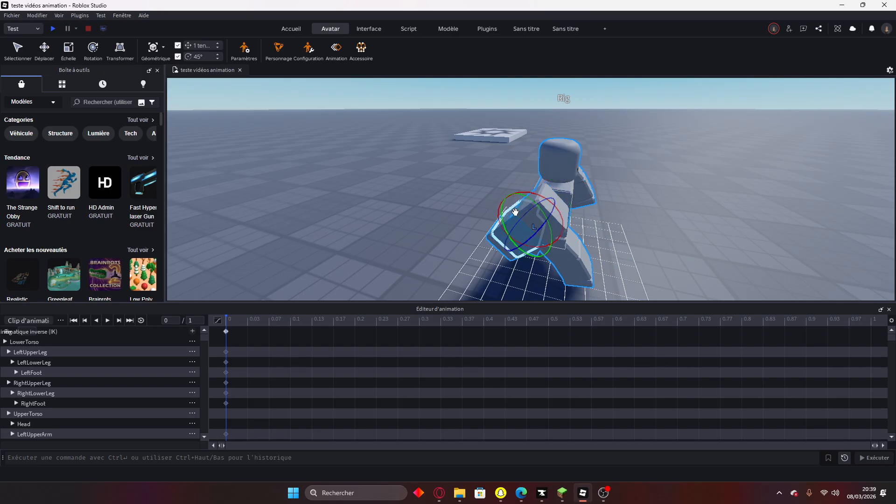
key("Caps_Lock")
left_click_drag(523, 195, 497, 211)
right_click_drag(474, 178, 474, 179)
key("d")
left_click(565, 201)
right_click_drag(565, 201, 569, 202)
key("d")
scroll(569, 202, "up", 3)
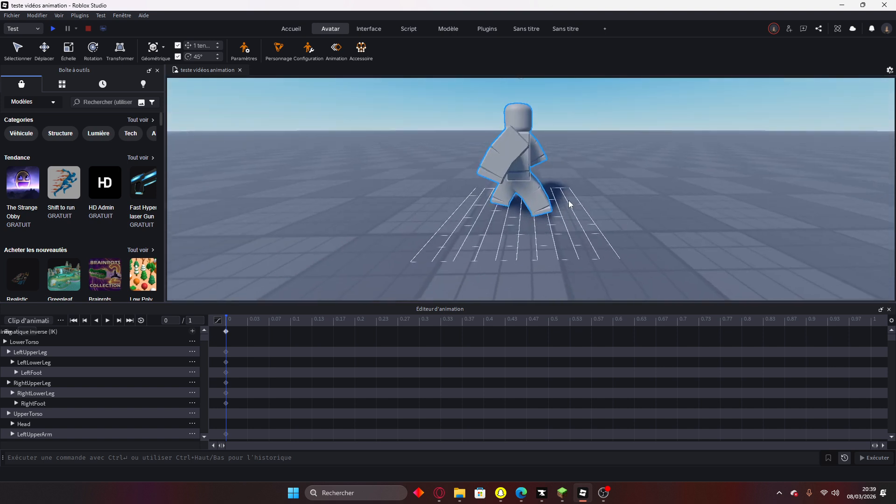
right_click_drag(665, 244, 643, 247)
key("s")
key("a")
key("d")
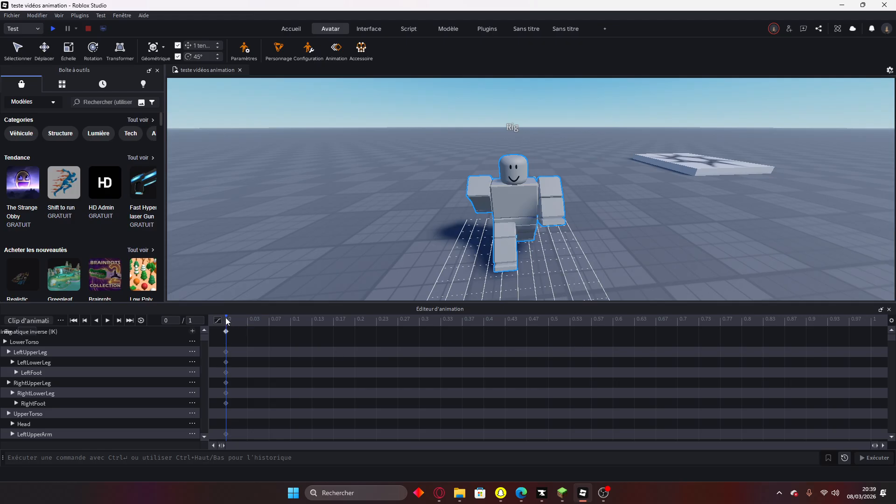
Copy the frame-0 keyframes with Copier Sélectionné and paste them at the 1-second mark.
right_click(227, 332)
left_click(263, 323)
right_click(227, 333)
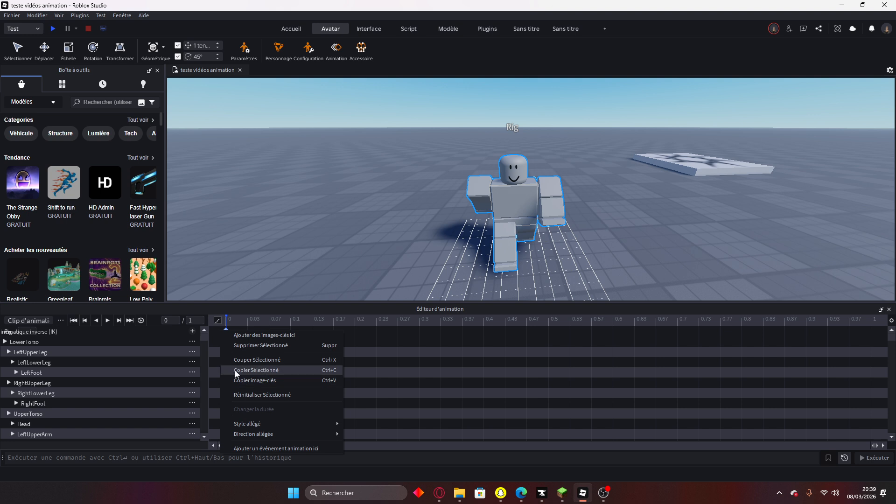
left_click(256, 371)
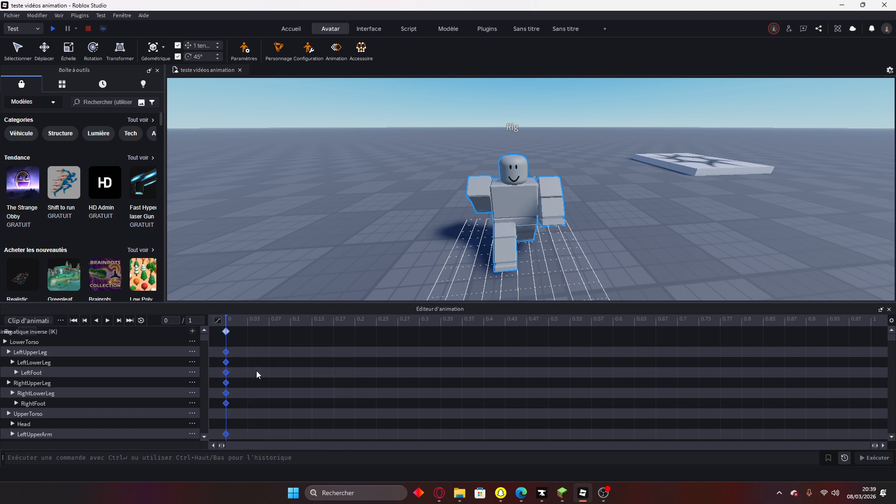
left_click(870, 321)
key("ctrl+v")
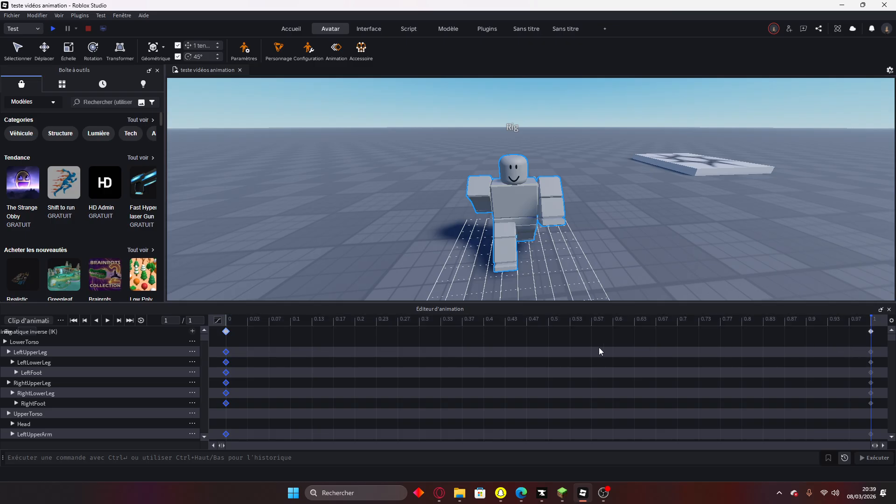
scroll(862, 402, "down", 3)
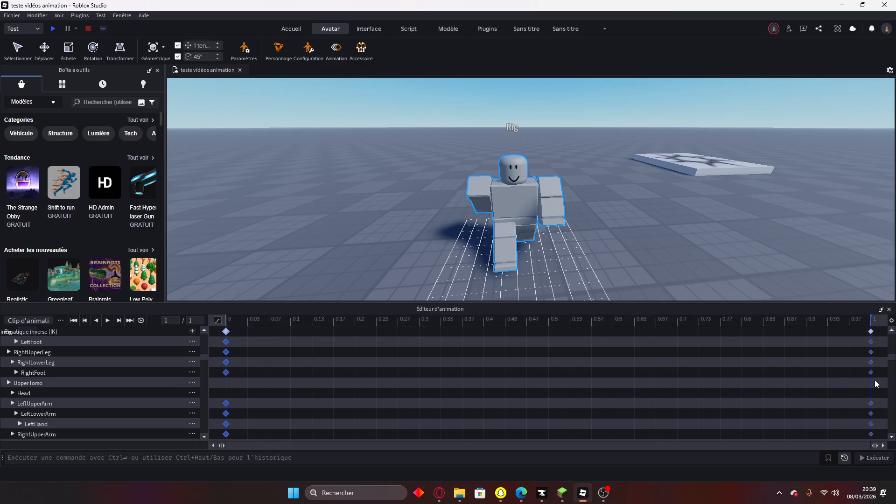
scroll(851, 391, "up", 3)
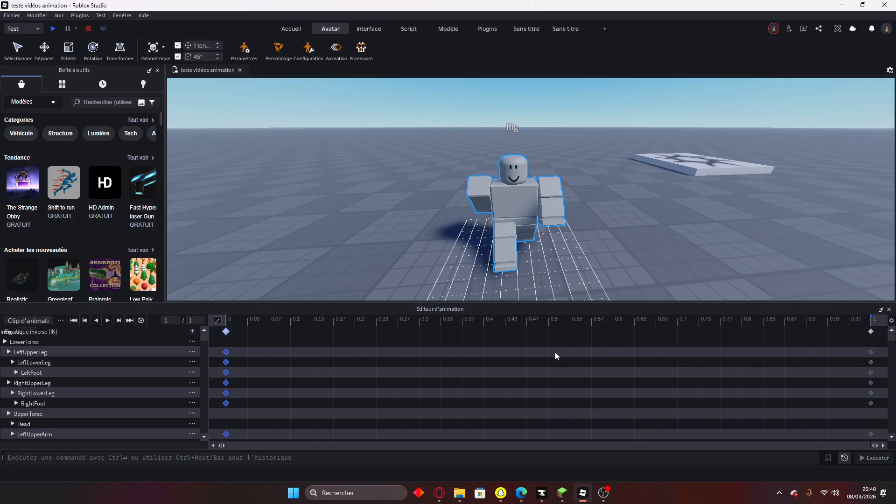
left_click(548, 321)
Rotate the LeftUpperArm 45° and then to 90° at the 0.5 keyframe.
right_click_drag(659, 241, 659, 241)
scroll(618, 220, "up", 5)
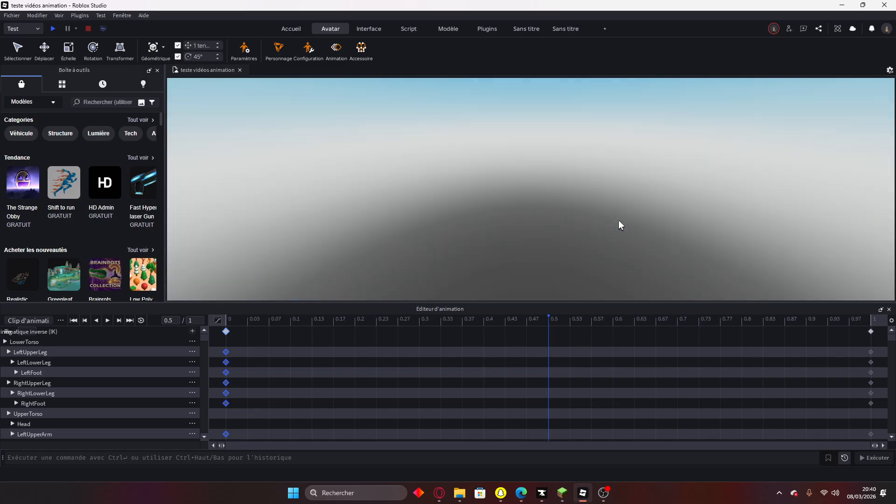
scroll(618, 220, "down", 7)
scroll(618, 220, "up", 3)
right_click_drag(618, 220, 643, 203)
scroll(696, 257, "up", 3)
scroll(696, 256, "down", 3)
left_click(599, 220)
scroll(612, 186, "up", 4)
scroll(583, 225, "down", 3)
right_click_drag(574, 196, 574, 195)
left_click_drag(556, 196, 491, 194)
right_click_drag(415, 220, 415, 219)
Rotate a second arm part 45 degrees at 0.5.
left_click(575, 198)
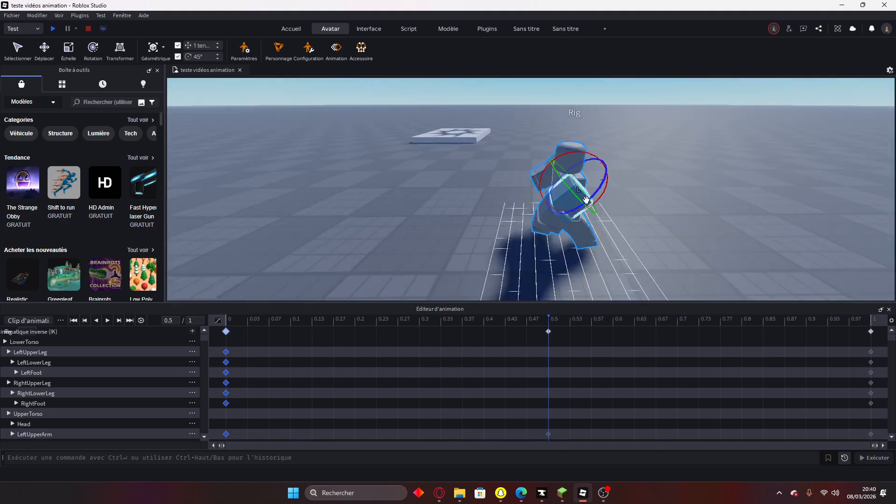
left_click_drag(581, 151, 529, 164)
right_click_drag(627, 232, 627, 231)
right_click_drag(478, 173, 478, 174)
Swing the RightUpperLeg 45° and then to 90° at 0.5.
left_click(482, 216)
right_click_drag(482, 217, 483, 217)
scroll(482, 217, "up", 3)
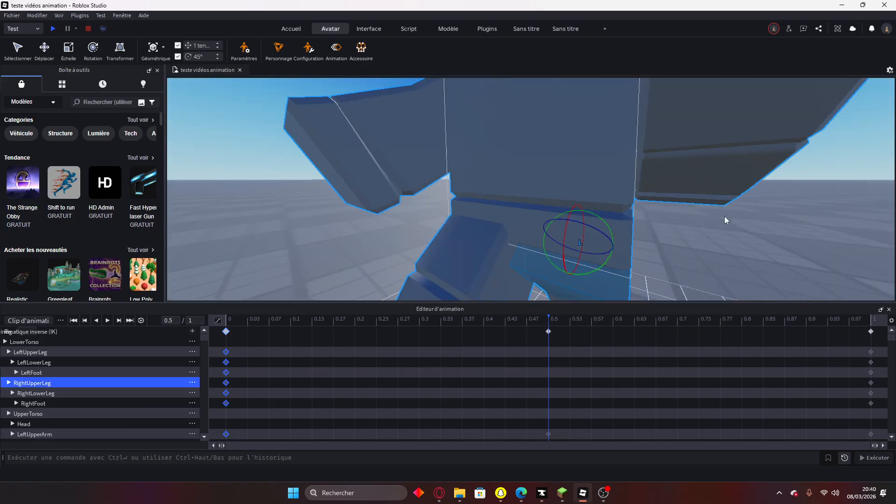
scroll(724, 214, "down", 3)
right_click_drag(724, 215, 724, 215)
left_click_drag(626, 177, 708, 202)
right_click_drag(707, 202, 708, 203)
scroll(707, 203, "down", 3)
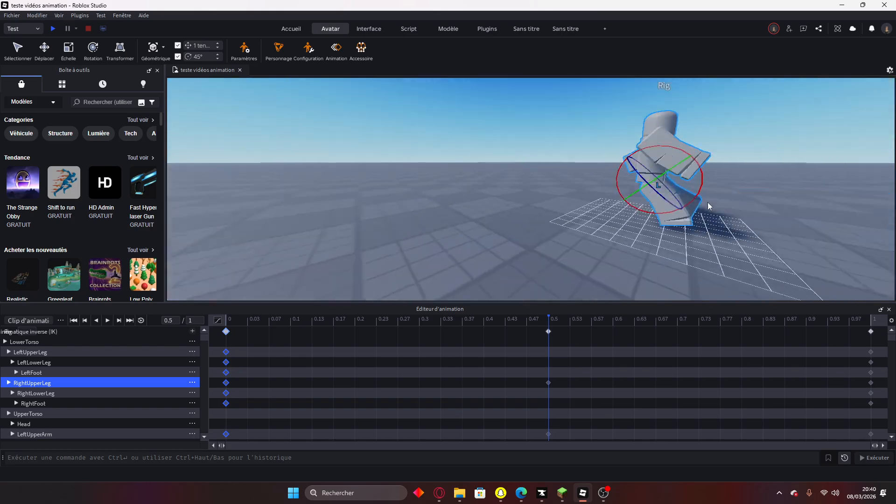
Turn the LeftUpperLeg to 90 degrees at 0.5.
left_click(635, 187)
left_click_drag(673, 152, 724, 197)
left_click(757, 152)
right_click_drag(757, 152, 757, 152)
Rotate the arm joint about 21 degrees and bend the lower arm part.
right_click_drag(578, 201, 578, 201)
right_click_drag(537, 249, 538, 249)
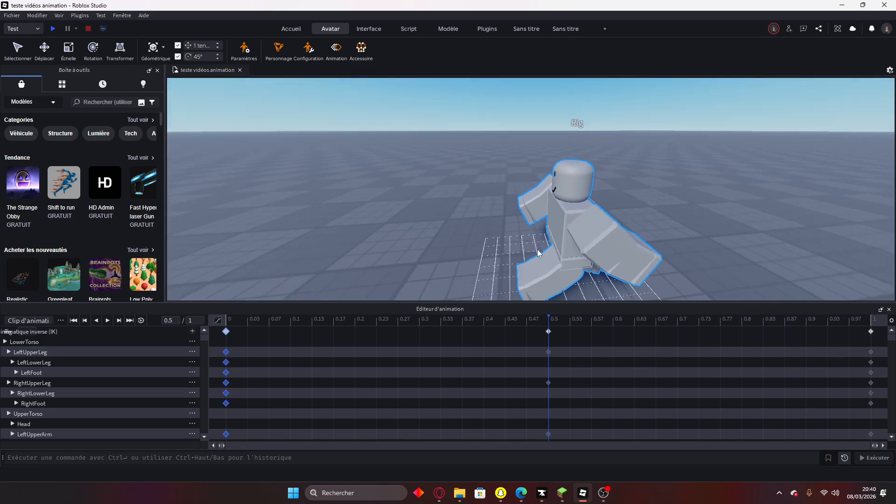
scroll(537, 249, "up", 2)
left_click(537, 249)
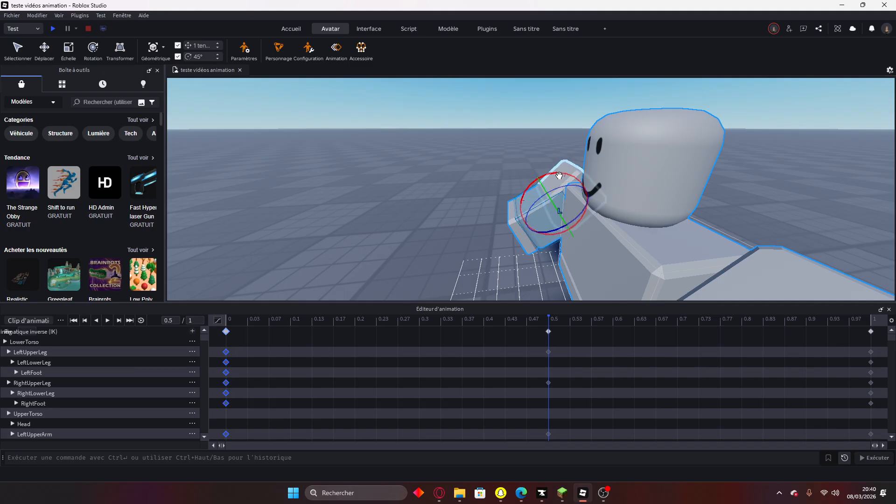
left_click_drag(558, 173, 537, 229)
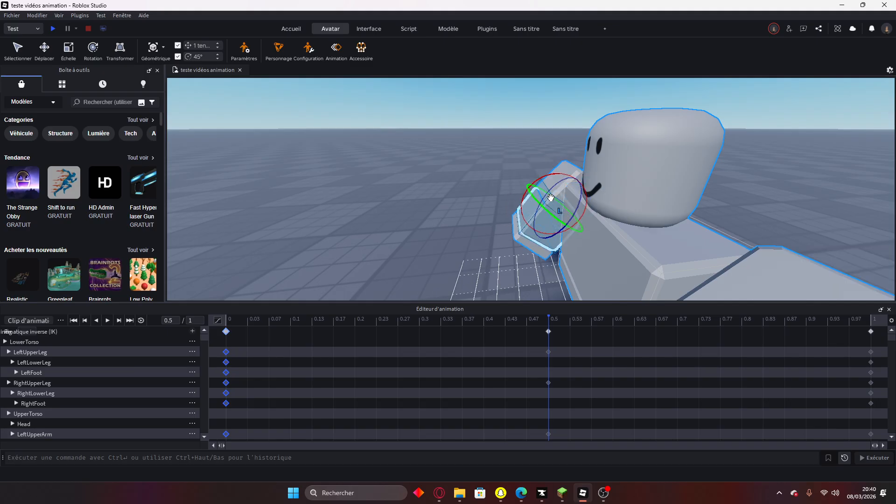
left_click(532, 247)
left_click_drag(536, 198, 531, 199)
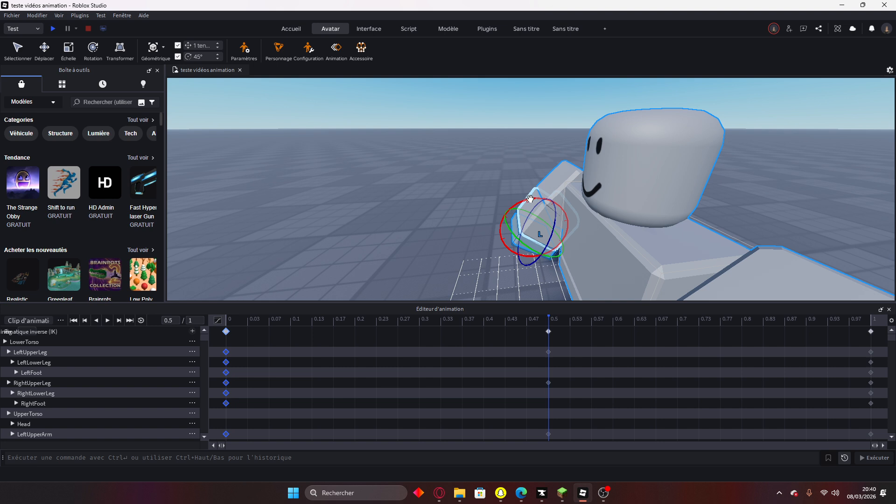
scroll(531, 197, "down", 5)
scroll(530, 198, "up", 5)
right_click_drag(531, 198, 529, 201)
scroll(531, 198, "down", 5)
scroll(530, 198, "up", 4)
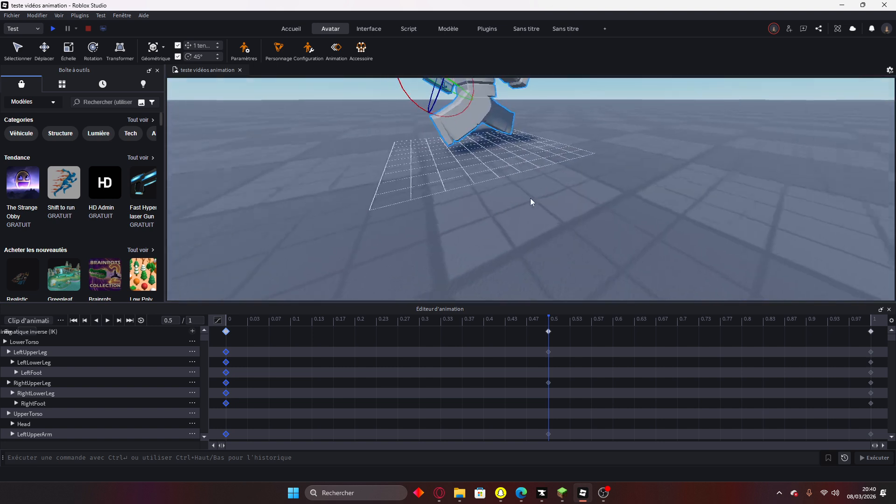
scroll(530, 198, "up", 3)
scroll(530, 198, "down", 4)
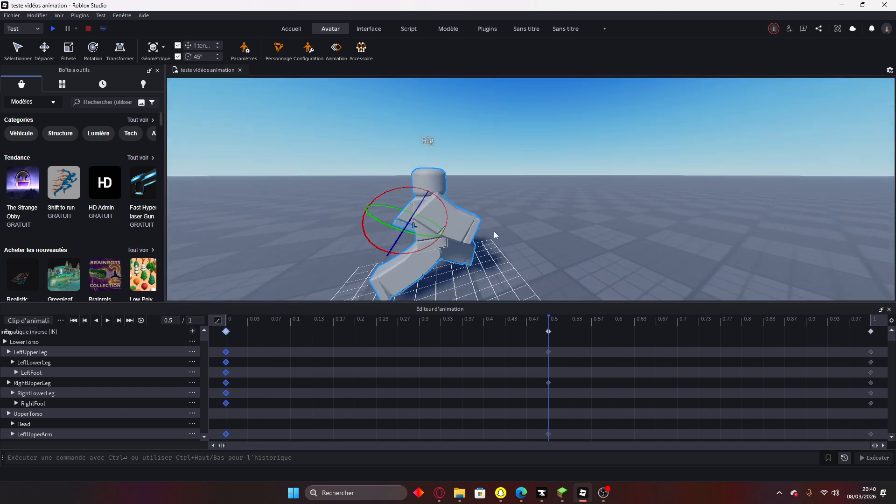
Rotate another arm part further into the mid-stride position.
left_click(453, 223)
left_click_drag(472, 197, 496, 212)
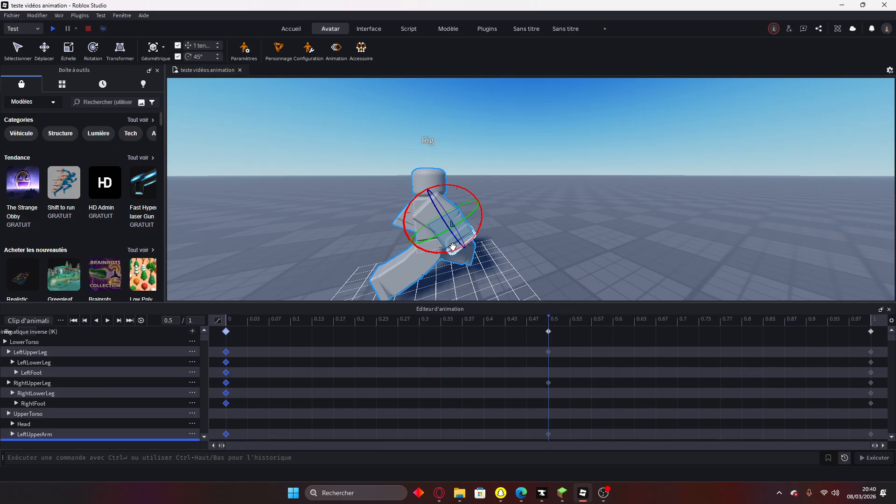
left_click_drag(450, 238, 478, 215)
right_click_drag(481, 218, 478, 230)
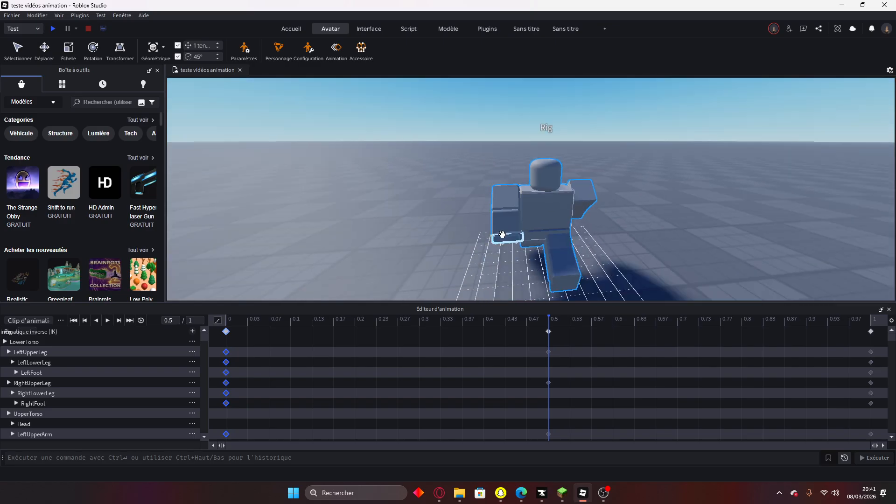
left_click(498, 238)
Rotate the LeftHand slightly at the 0.5 keyframe.
mouse_move(496, 235)
left_mouse_down()
mouse_move(480, 234)
mouse_move(493, 235)
left_mouse_up()
right_click_drag(762, 228, 584, 209)
left_click_drag(493, 205, 510, 214)
right_click_drag(556, 226, 556, 226)
Bend the LeftLowerLeg and rotate the LeftFoot at 0.5.
left_click(480, 261)
left_click_drag(482, 228, 465, 216)
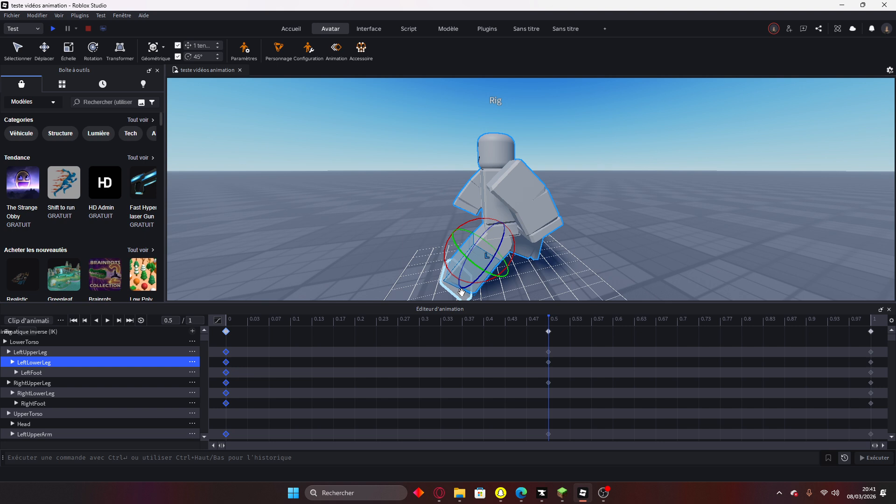
left_click(464, 247)
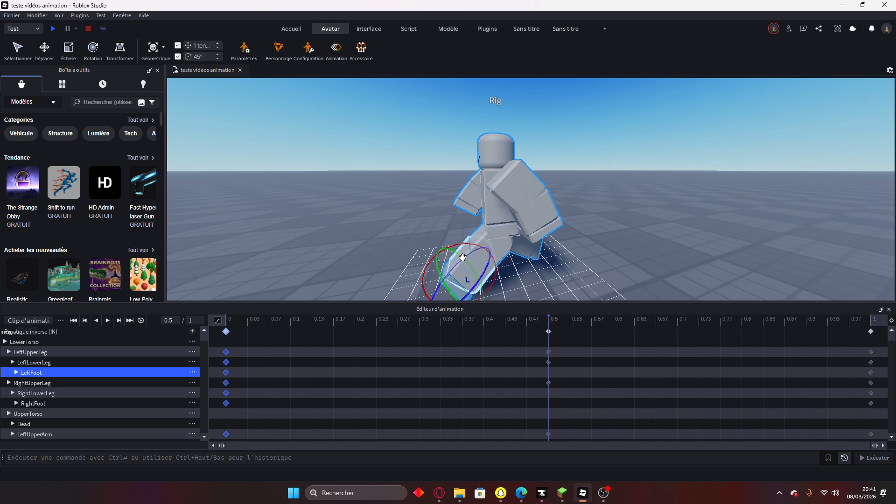
left_click(459, 292)
mouse_move(469, 248)
left_mouse_down()
mouse_move(416, 234)
mouse_move(453, 226)
mouse_move(458, 251)
left_mouse_up()
left_click(456, 249)
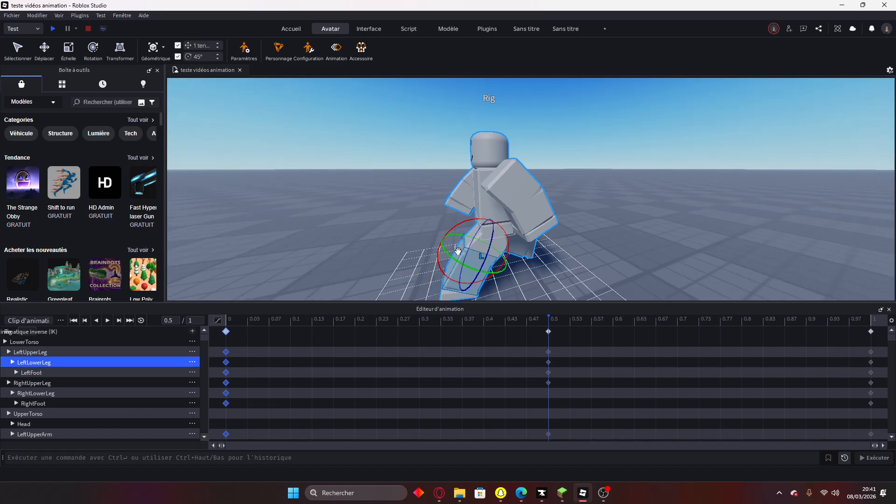
left_click(401, 239)
right_click_drag(401, 238, 404, 234)
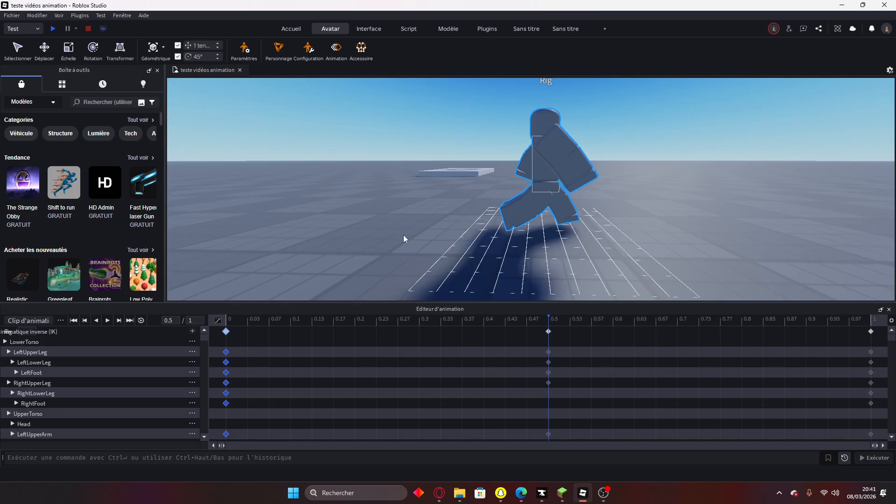
scroll(404, 234, "up", 3)
Bend the RightLowerLeg and rotate the RightFoot at 0.5.
left_click(494, 232)
left_click_drag(514, 201, 497, 173)
left_click(505, 249)
left_click_drag(511, 209, 489, 211)
scroll(620, 237, "down", 10)
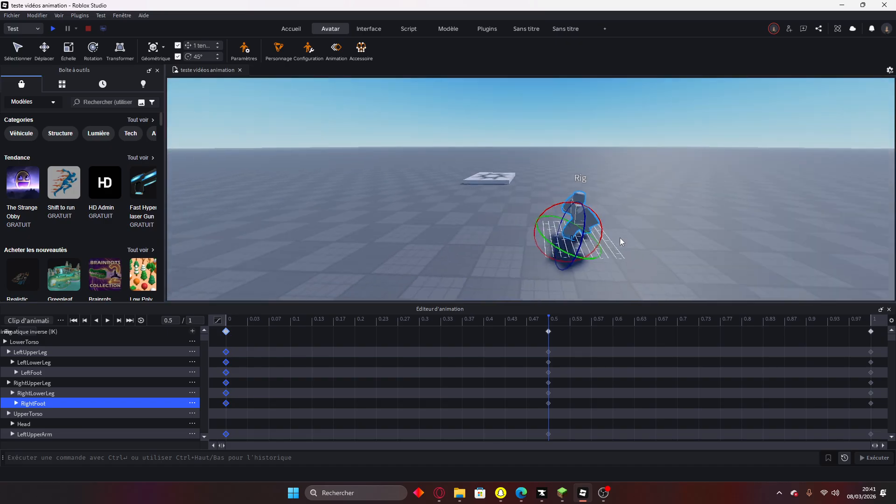
Rotate the lower arm part, then review the finished pose from the rig's front.
right_click_drag(620, 238, 620, 237)
key("w")
left_click(513, 234)
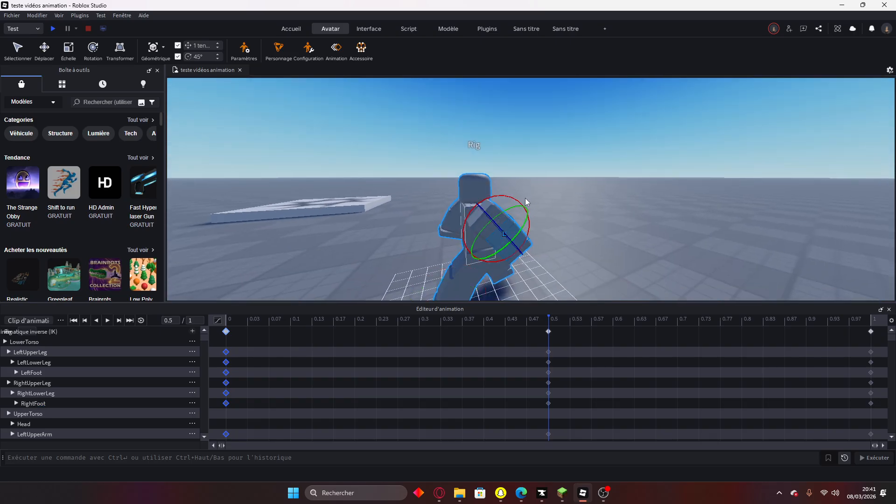
left_click_drag(518, 200, 536, 225)
left_click(526, 249)
left_click(616, 194)
key("d")
right_click_drag(615, 194, 615, 195)
key("d")
key("w")
key("a")
scroll(615, 194, "down", 5)
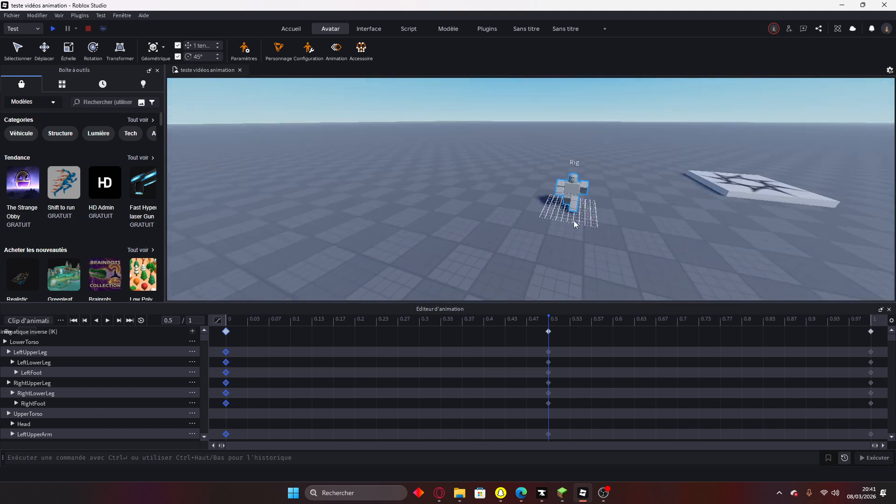
Play the walk cycle in a loop and watch it from several angles.
scroll(604, 207, "up", 4)
scroll(604, 206, "down", 1)
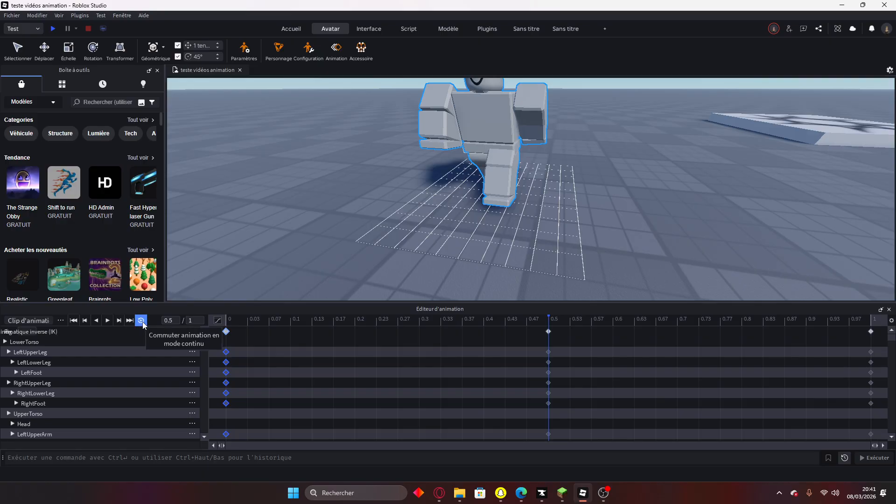
right_click_drag(421, 239, 467, 234)
left_click(107, 322)
key("a")
right_click_drag(466, 234, 466, 233)
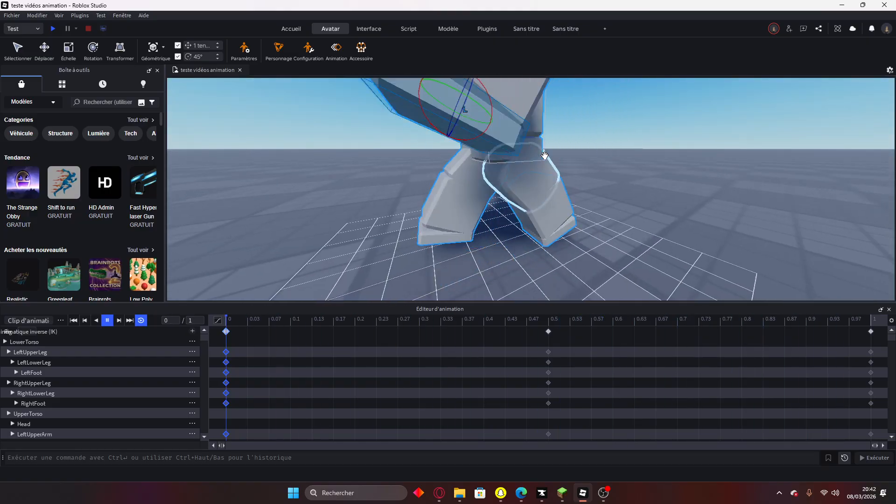
scroll(680, 169, "down", 6)
right_click_drag(677, 172, 676, 172)
key("w")
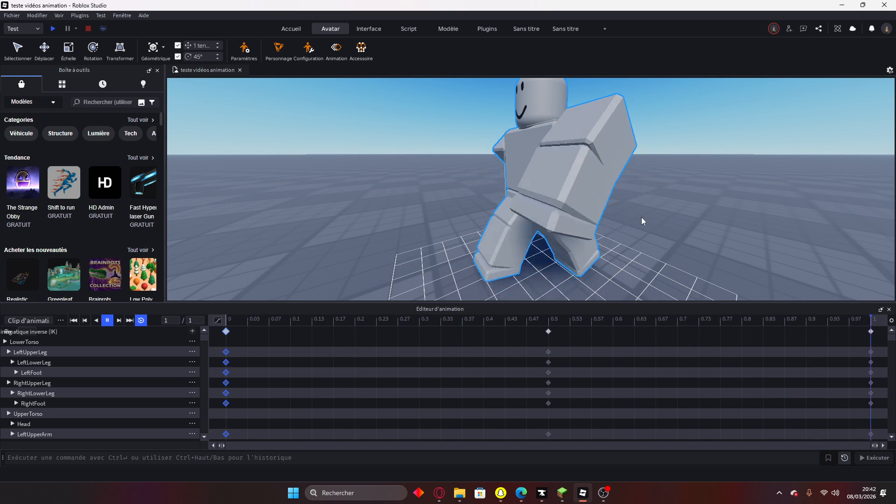
right_click_drag(639, 219, 327, 281)
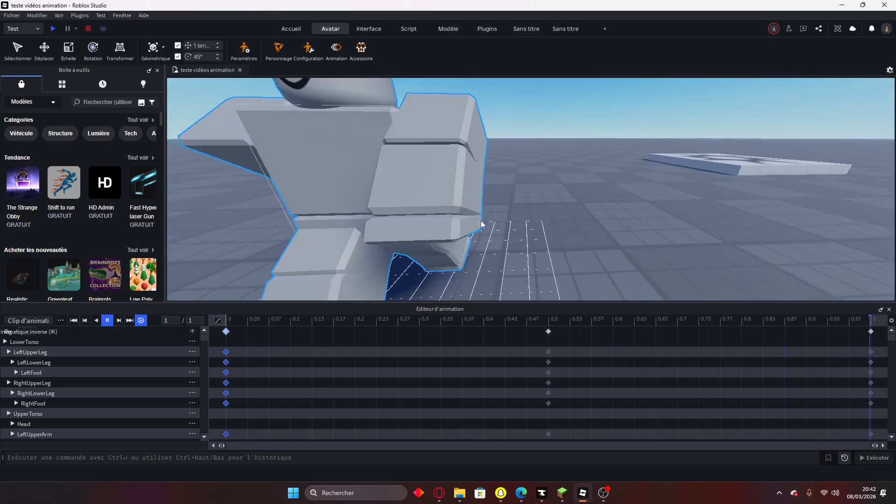
Stop playback and return the playhead to 0.
left_click(107, 320)
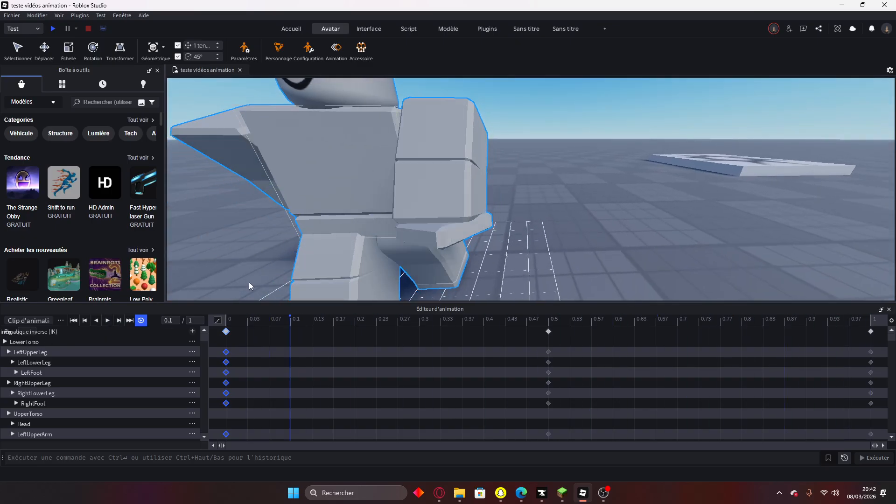
left_click(268, 319)
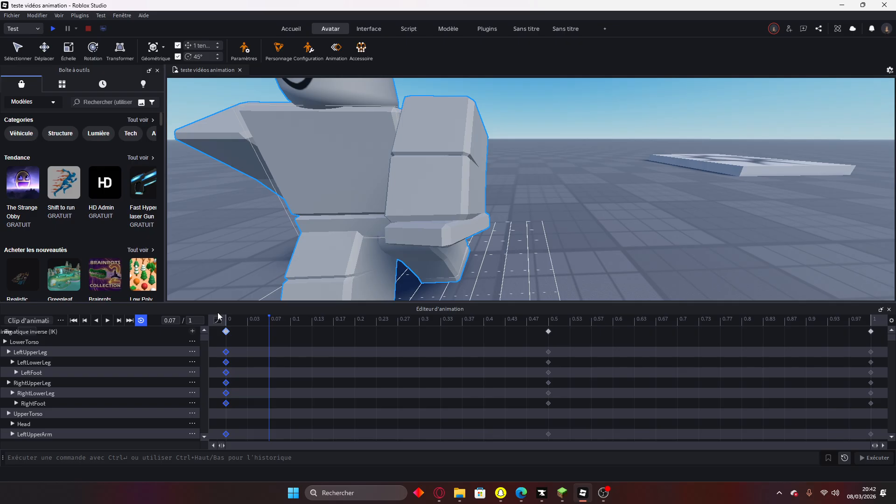
left_click_drag(269, 320, 226, 320)
Turn off looping playback for the animation.
key("s")
right_click_drag(604, 221, 574, 224)
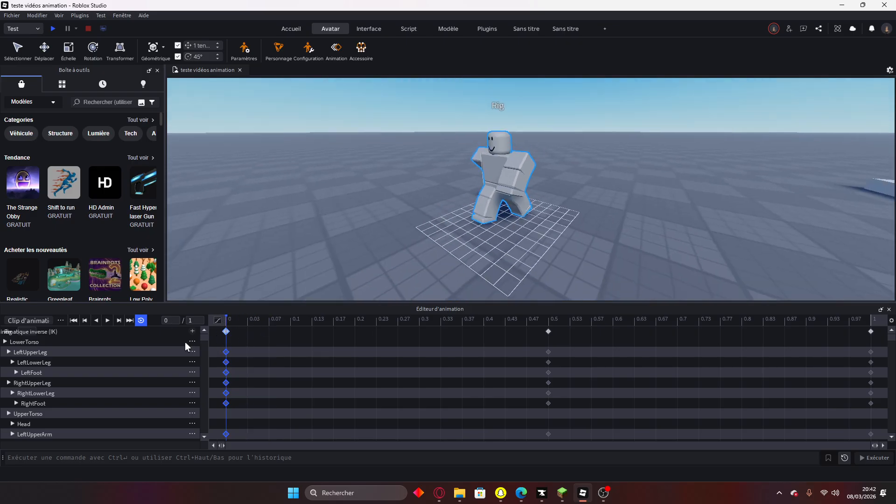
left_click(140, 321)
key("w")
key("a")
Rename the animation clip to 'ANIMATION tuto r15'.
left_click(34, 320)
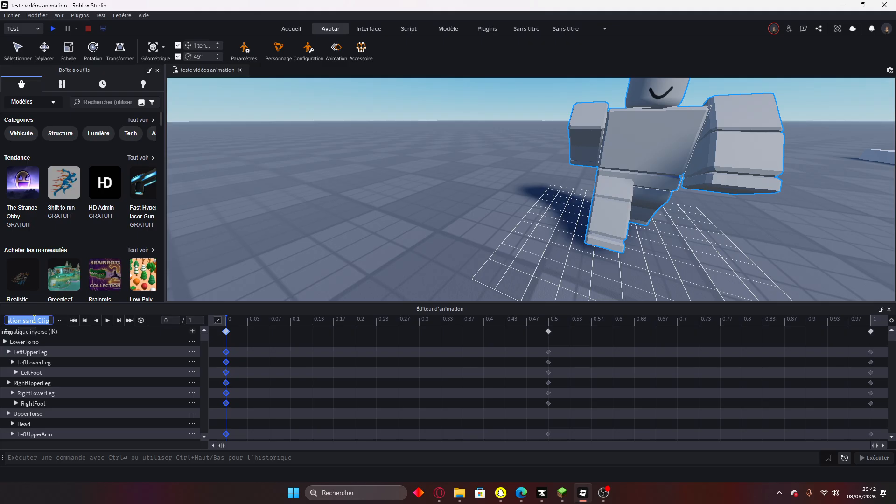
type("ANIMATION")
key("Caps_Lock")
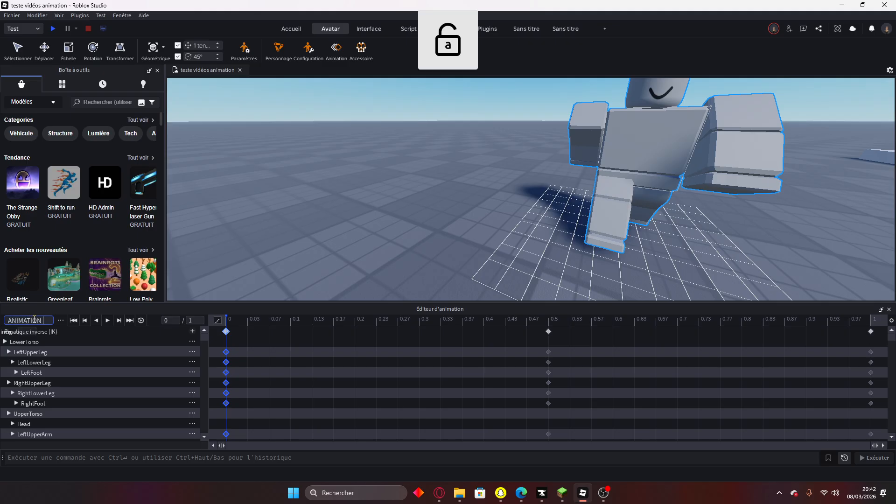
type("tuto")
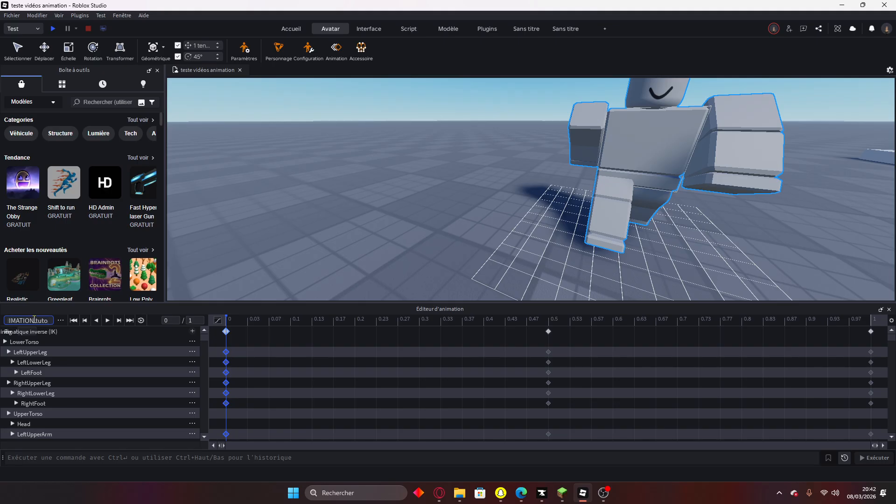
type(" r15")
key("Return")
Save the animation clip and start publishing it to Roblox.
left_click(60, 322)
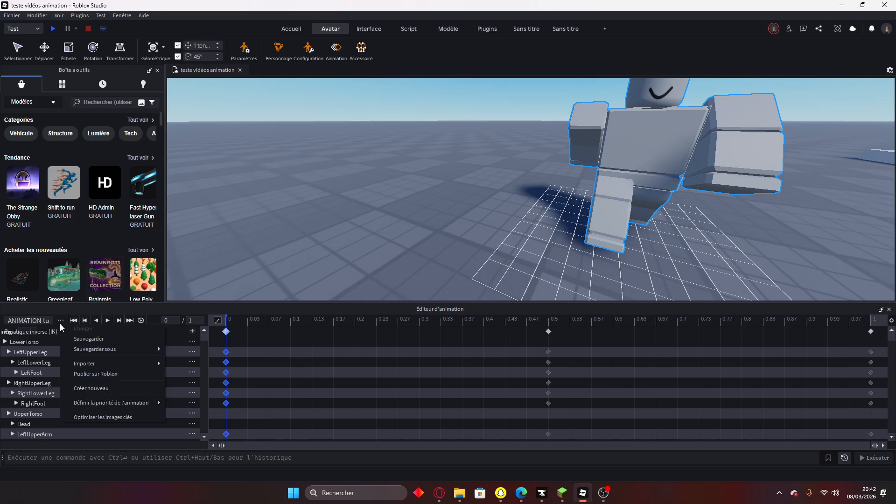
left_click(138, 343)
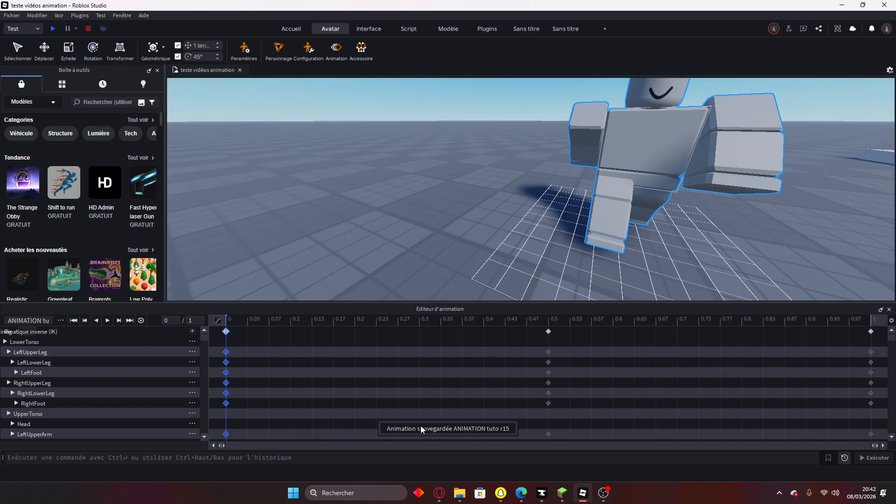
left_click(61, 321)
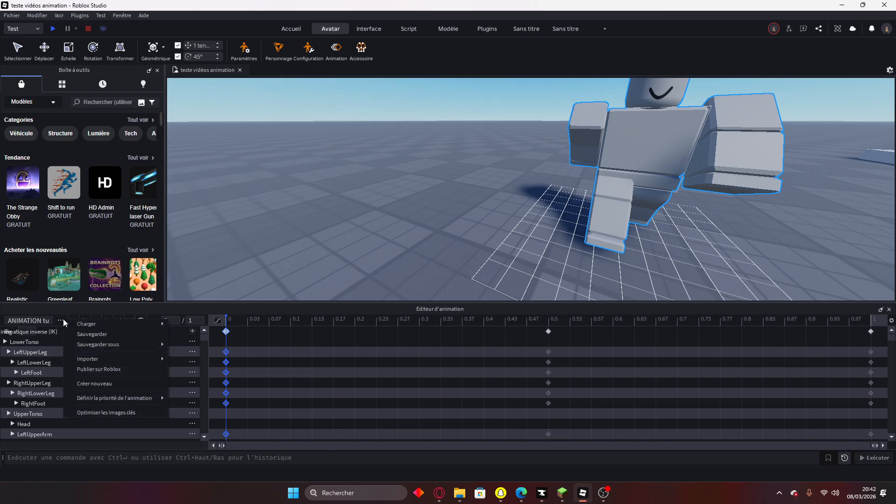
left_click(113, 370)
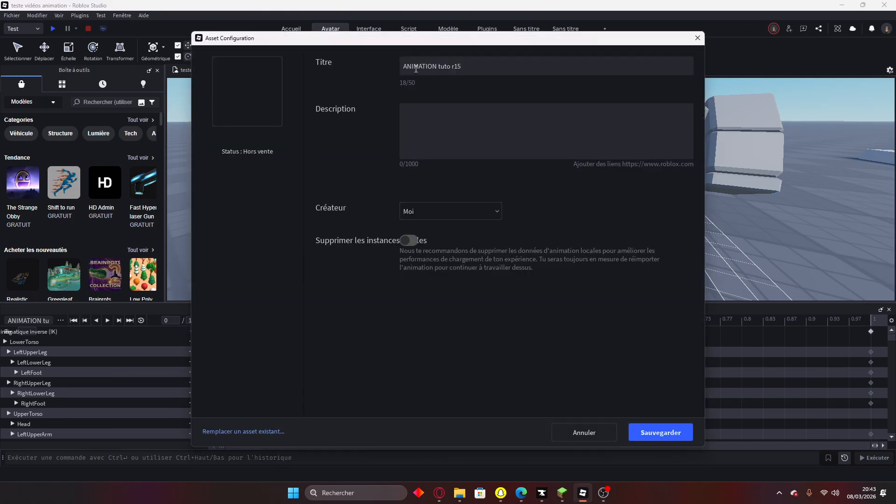
Publish with the title 'Animation tuto r15' and copy the new asset ID.
left_click_drag(435, 65, 415, 70)
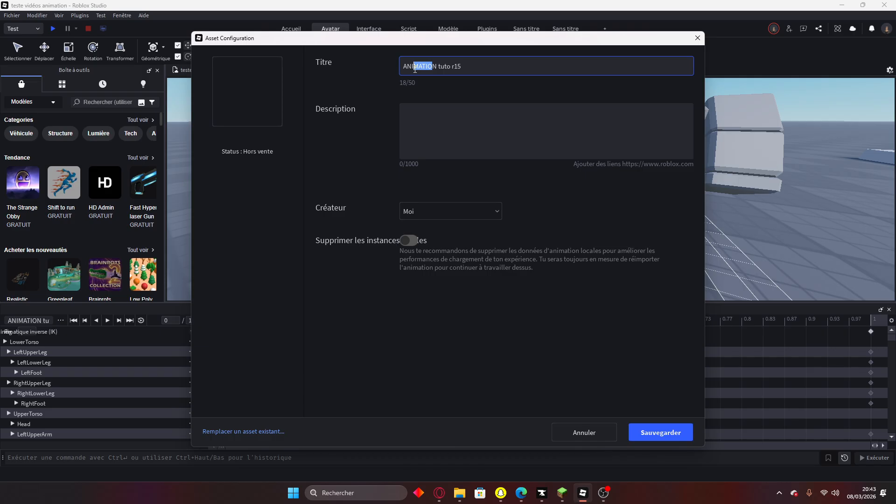
left_click(438, 69)
key("BackSpace")
key("BackSpace")
key("BackSpace")
key("BackSpace")
key("BackSpace")
key("BackSpace")
key("BackSpace")
key("BackSpace")
type("nimation")
left_click(661, 434)
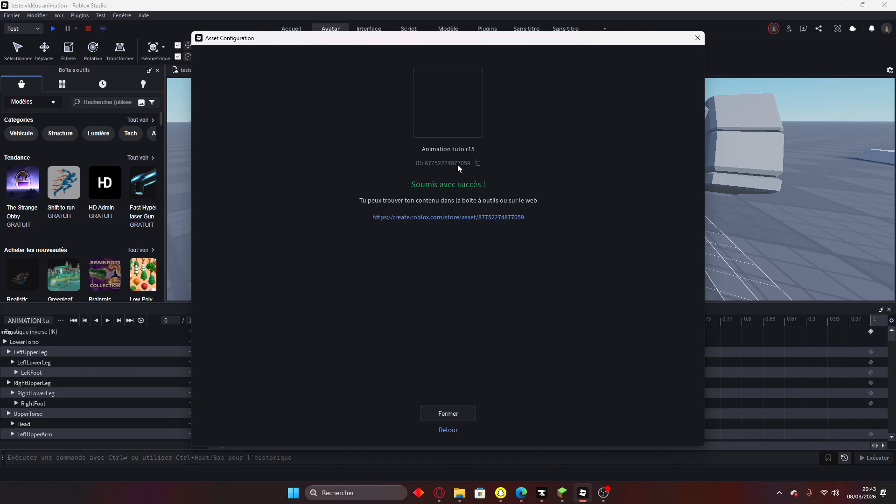
left_click(478, 163)
Close the publishing confirmation and the Animation Editor.
left_click(443, 410)
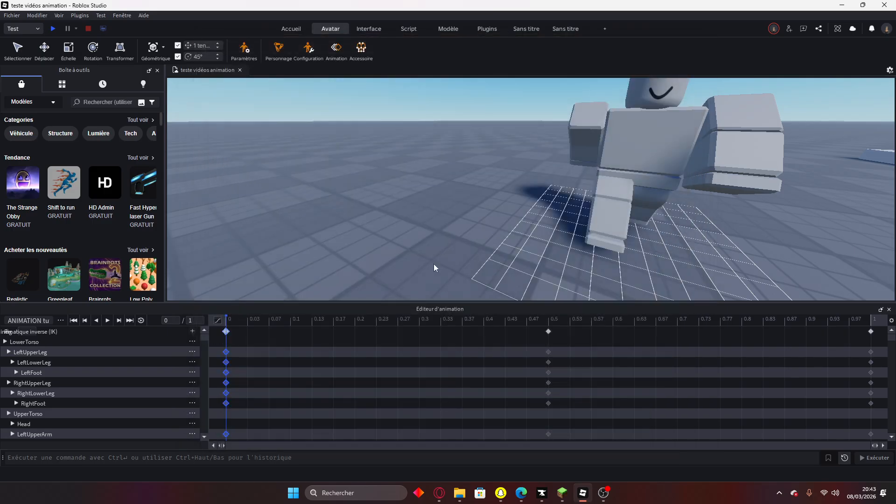
right_click_drag(430, 253, 392, 238)
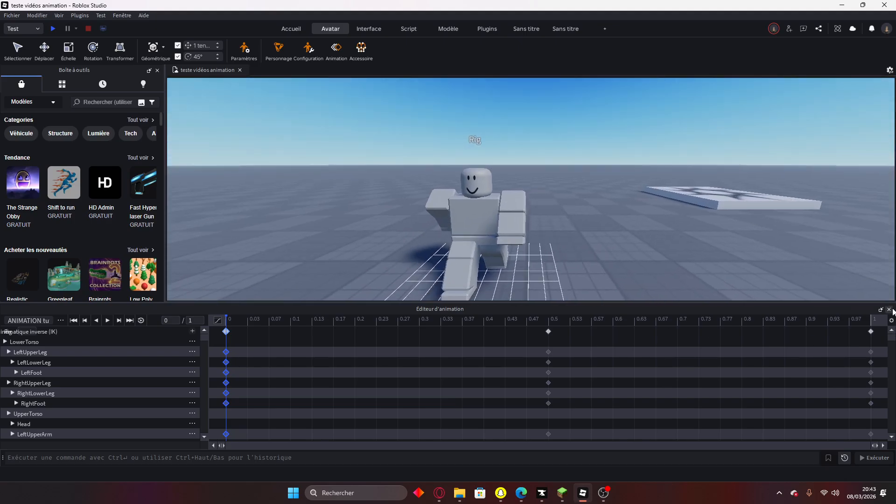
left_click(890, 310)
right_click_drag(863, 318, 539, 220)
Open Avatar settings with sample-avatar preview on and show the Animation options.
left_click(244, 50)
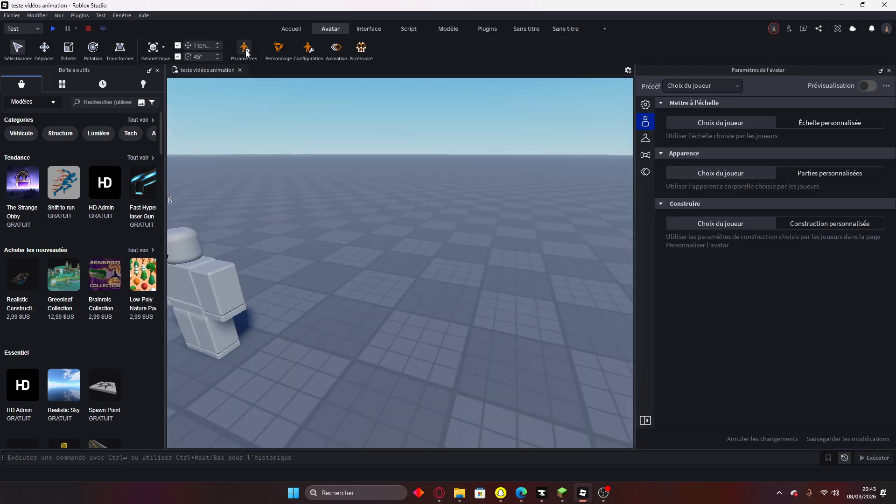
right_click_drag(512, 214, 512, 214)
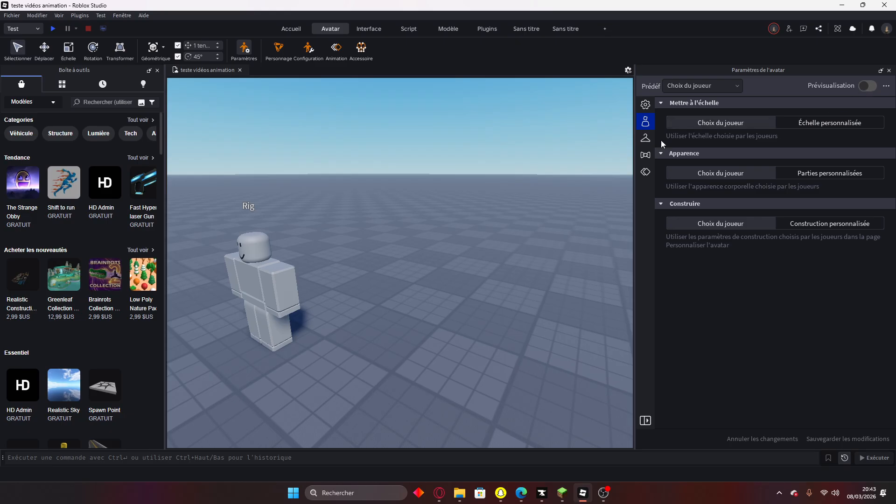
left_click(867, 87)
right_click_drag(454, 217, 333, 222)
key("s")
key("a")
key("w")
key("d")
key("s")
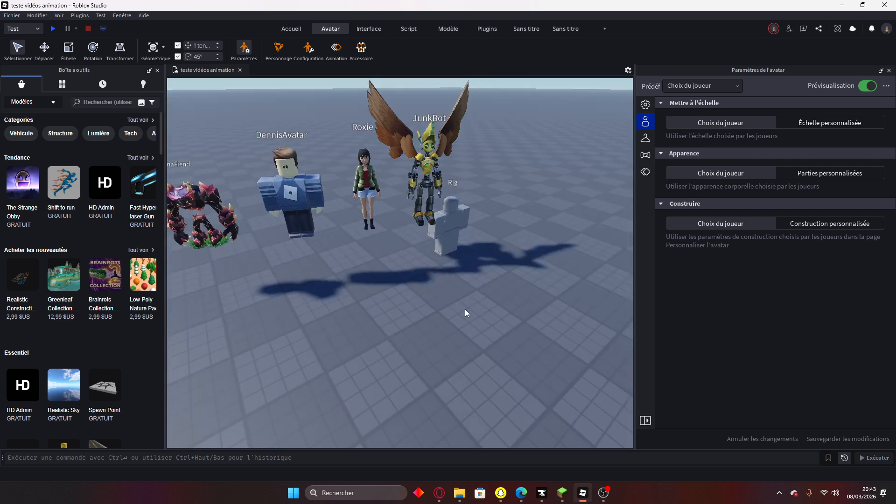
left_click(646, 172)
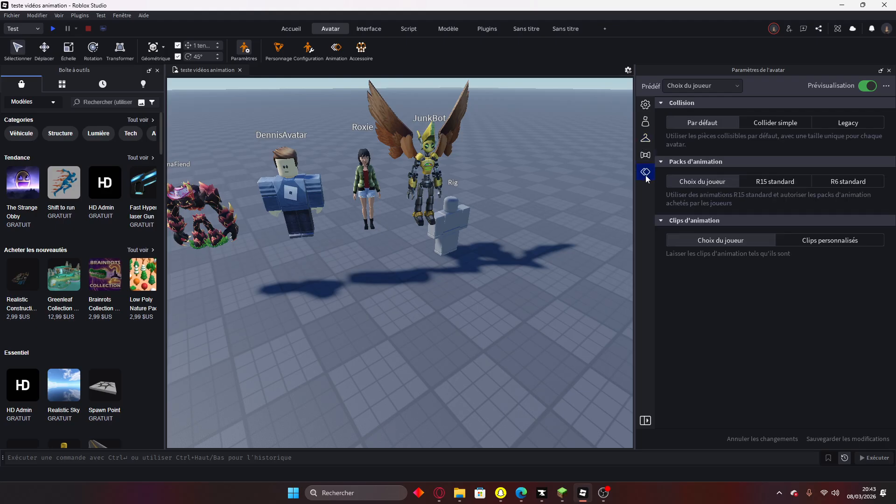
Switch to custom clips, set the Run clip to the pasted animation ID, and save.
left_click(825, 241)
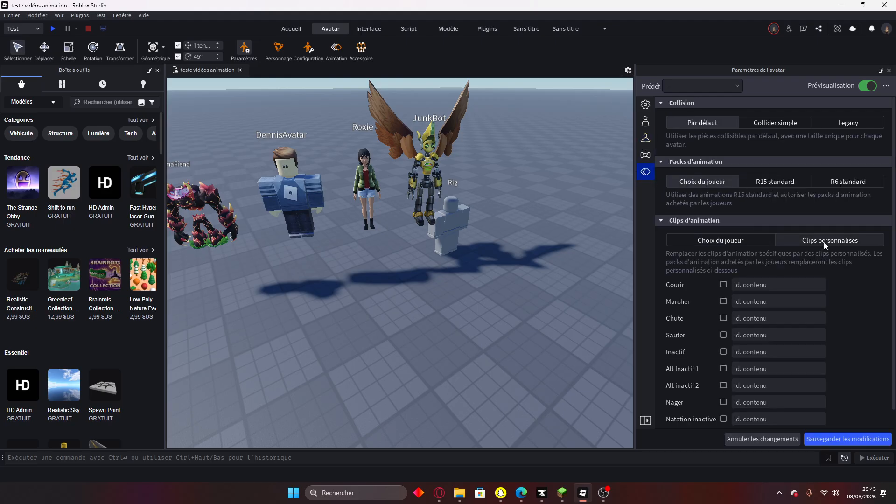
left_click(724, 286)
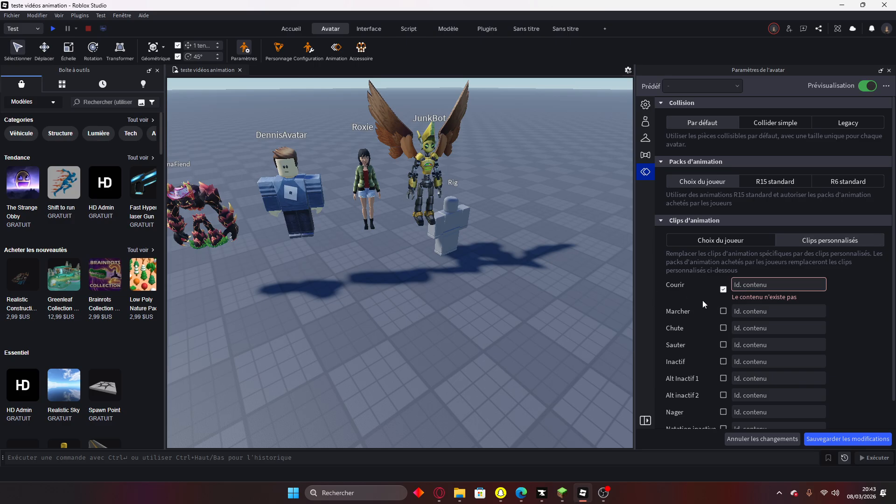
key("ctrl+v")
left_click(861, 440)
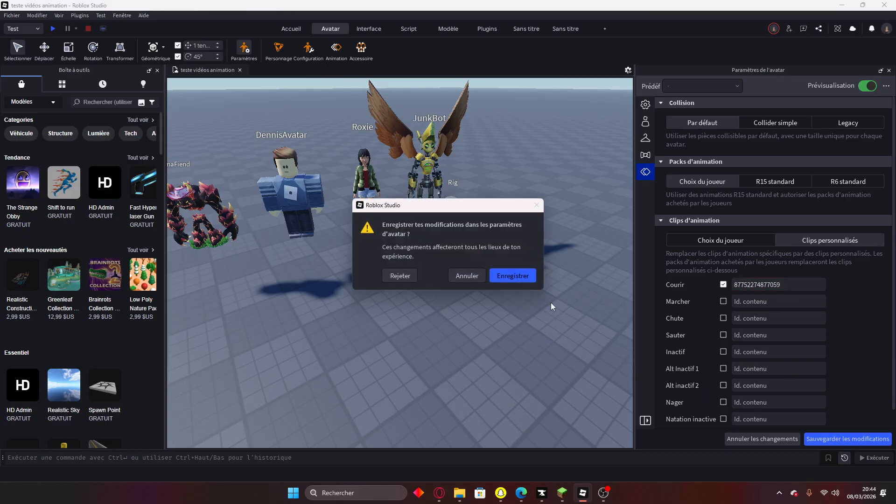
left_click(518, 279)
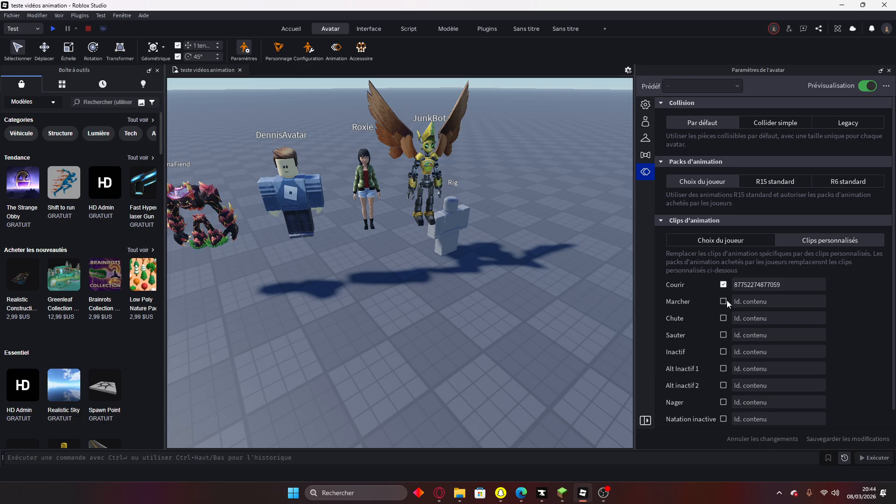
Set the Walk clip to the same animation ID, save, and start a play test.
left_click(739, 301)
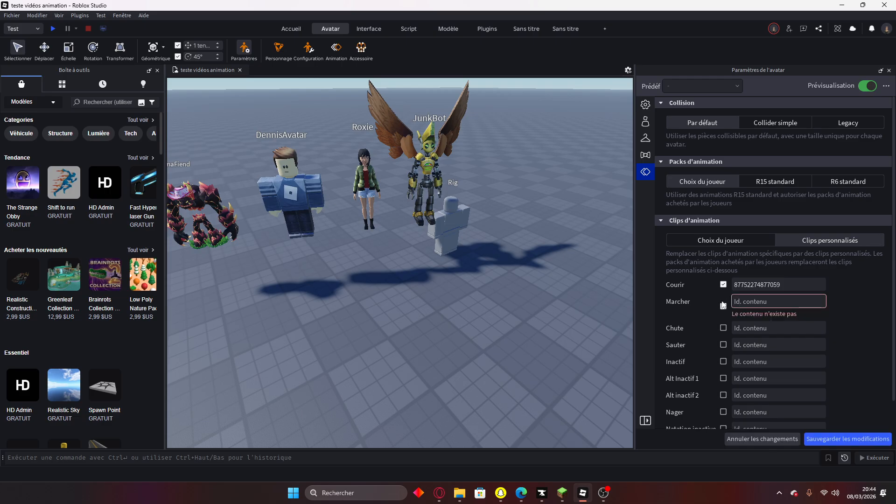
key("ctrl+v")
left_click(864, 438)
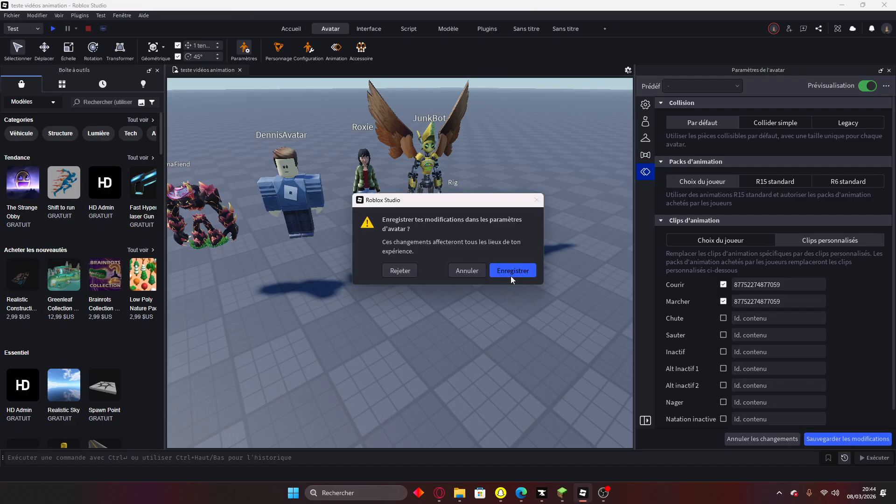
left_click(515, 292)
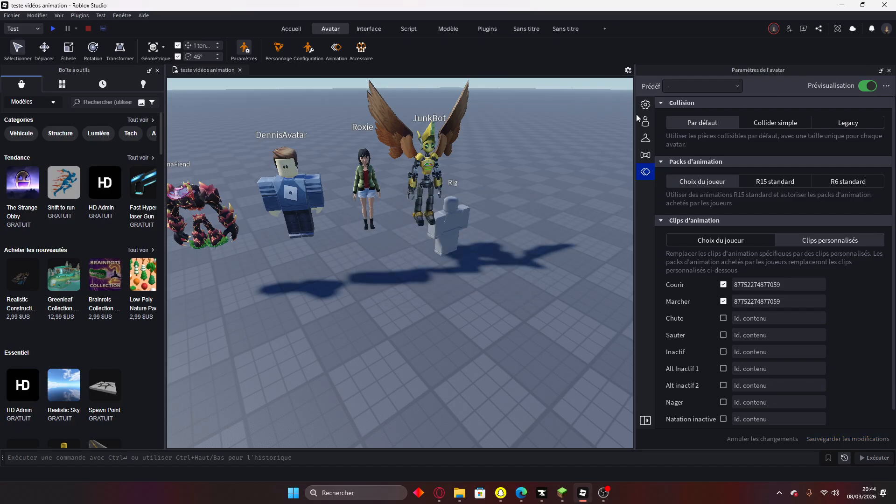
left_click(55, 28)
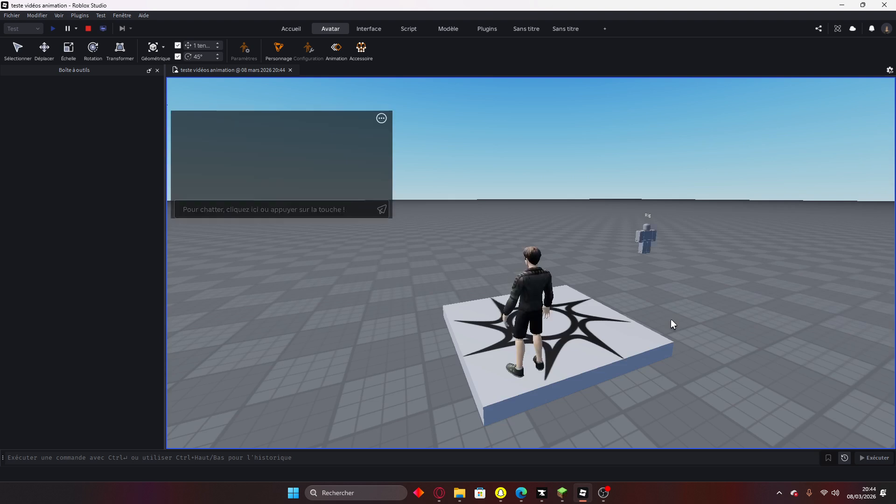
Walk the avatar off the platform and orbit the camera to frame the avatar, platform and Rig.
key("q")
right_click_drag(672, 319, 672, 319)
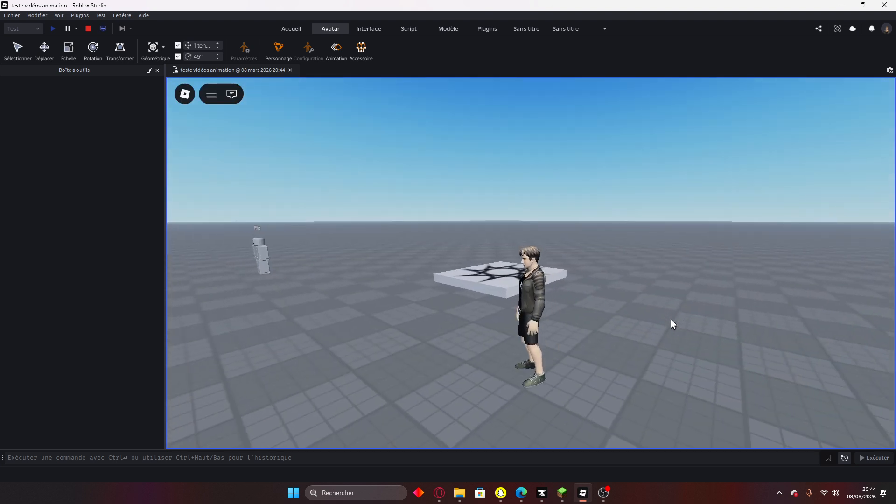
key("z")
right_click_drag(531, 253, 531, 252)
right_click_drag(570, 351, 570, 351)
scroll(570, 351, "up", 2)
scroll(570, 351, "down", 2)
Walk the avatar forward and right past the Rig, viewing its walk cycle from the front and side.
key("z")
key("d")
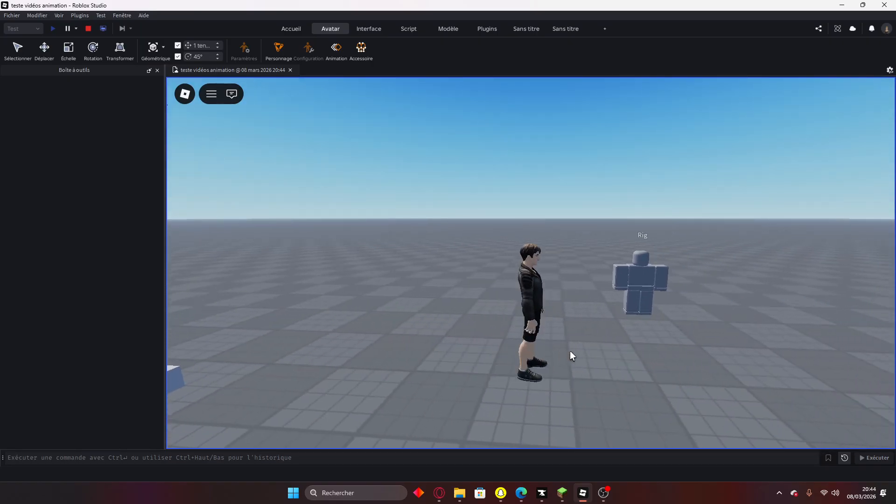
key("d")
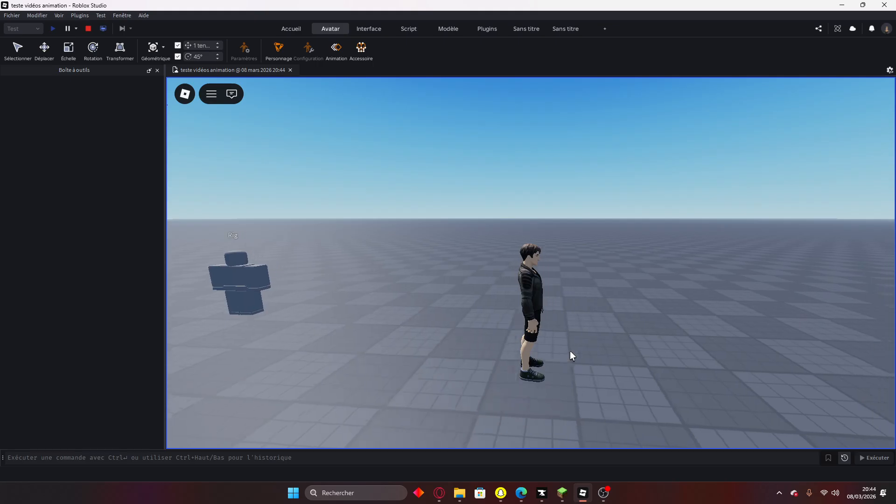
right_click_drag(570, 351, 570, 351)
right_click_drag(573, 395, 573, 394)
Walk the avatar left past the platform and toward the camera, zooming in close to check the walk.
key("a")
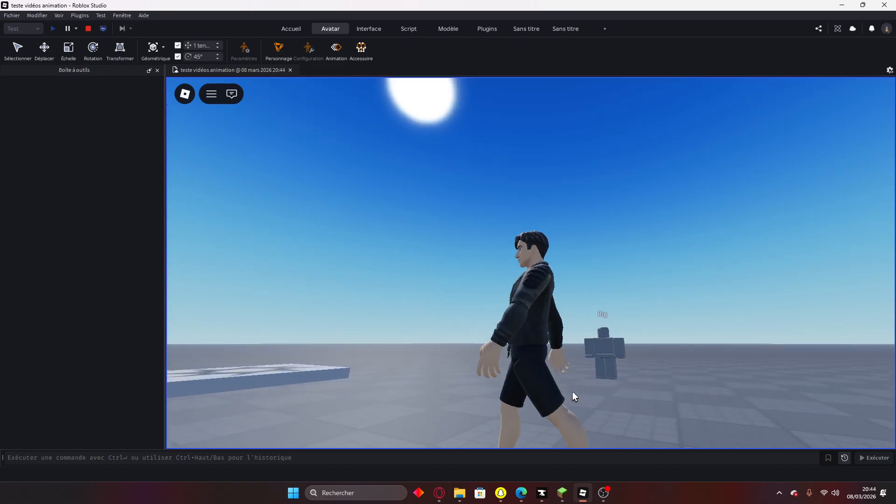
key("a")
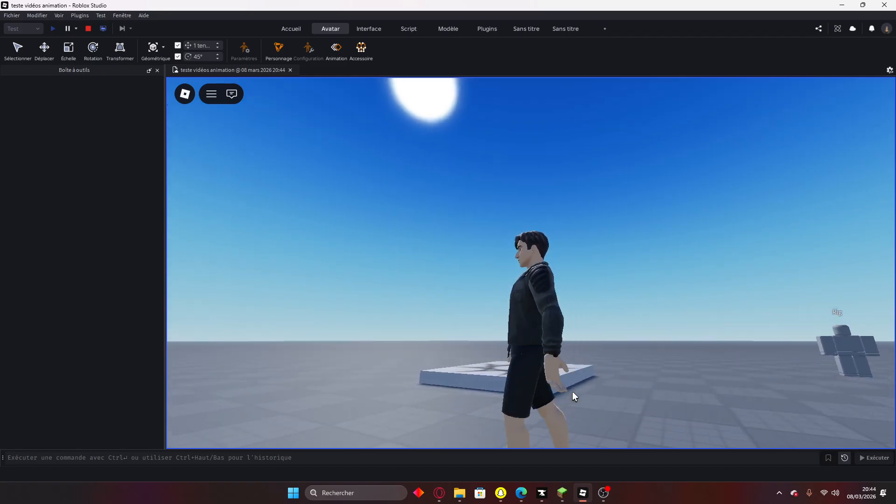
right_click_drag(573, 395, 572, 391)
key("s")
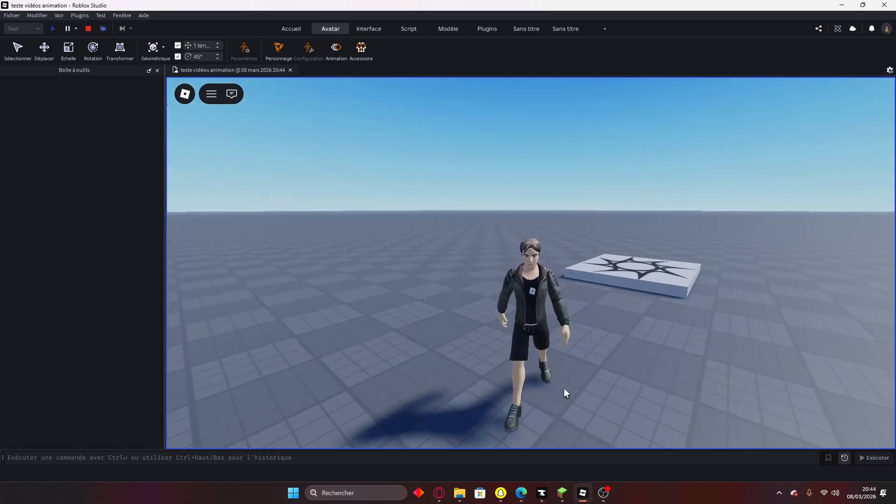
scroll(564, 388, "up", 3)
scroll(565, 389, "down", 3)
scroll(564, 389, "up", 2)
right_click_drag(564, 389, 564, 388)
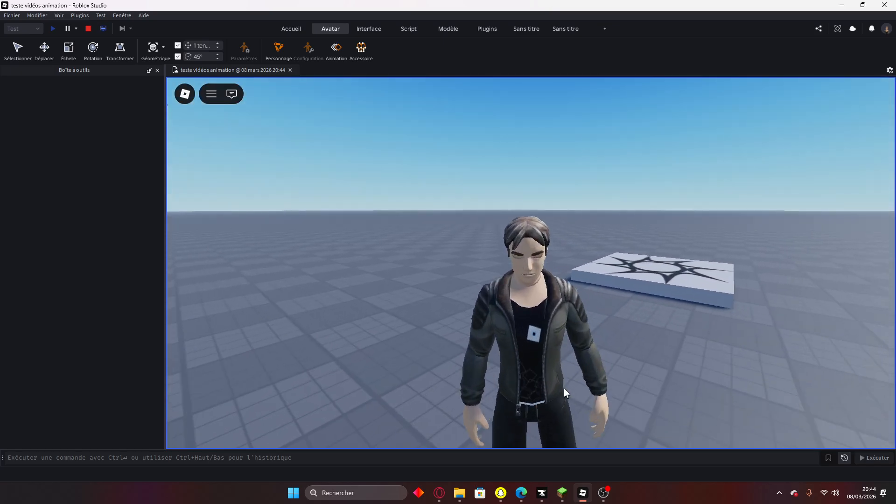
scroll(564, 389, "up", 3)
scroll(564, 389, "down", 2)
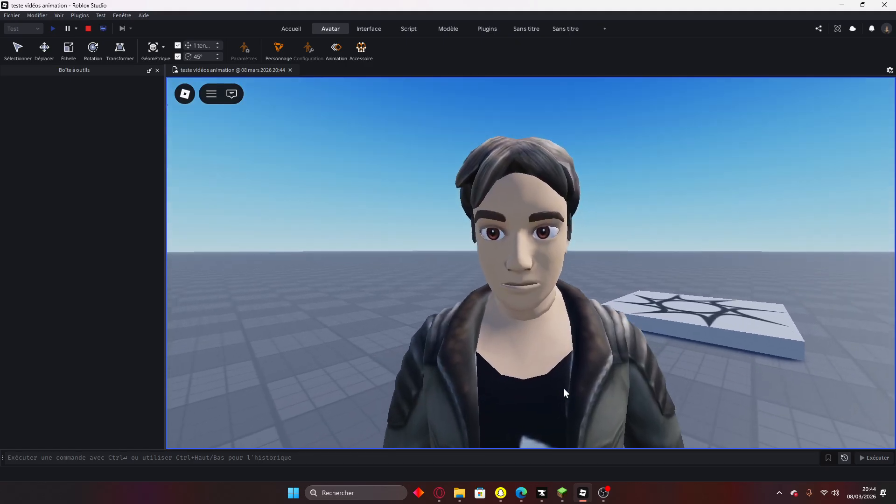